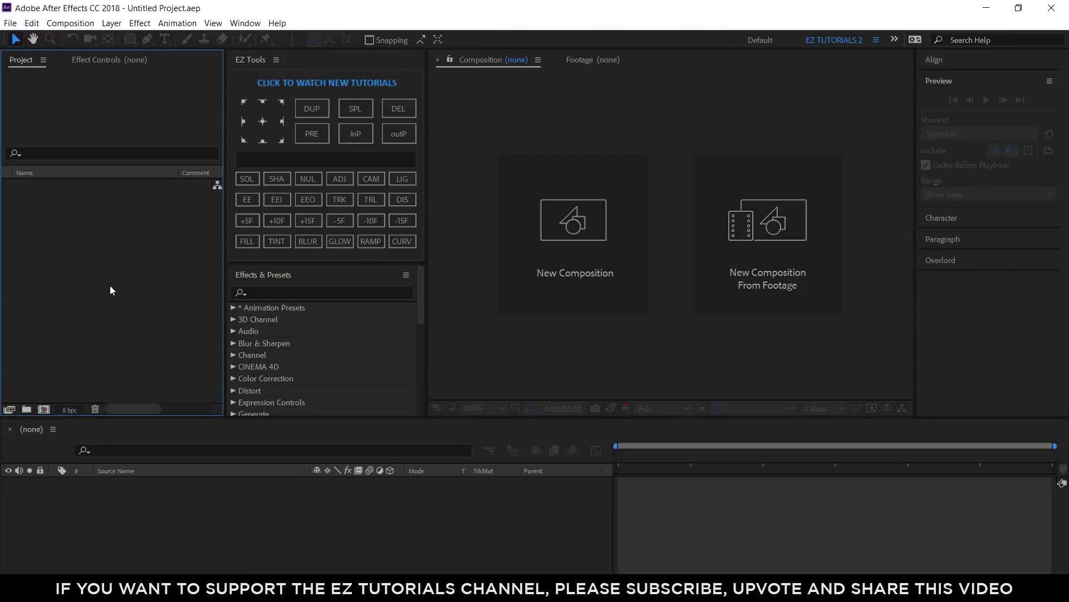
Step: Import the whole Assets folder into the project
right_click(121, 334)
mouse_move(166, 396)
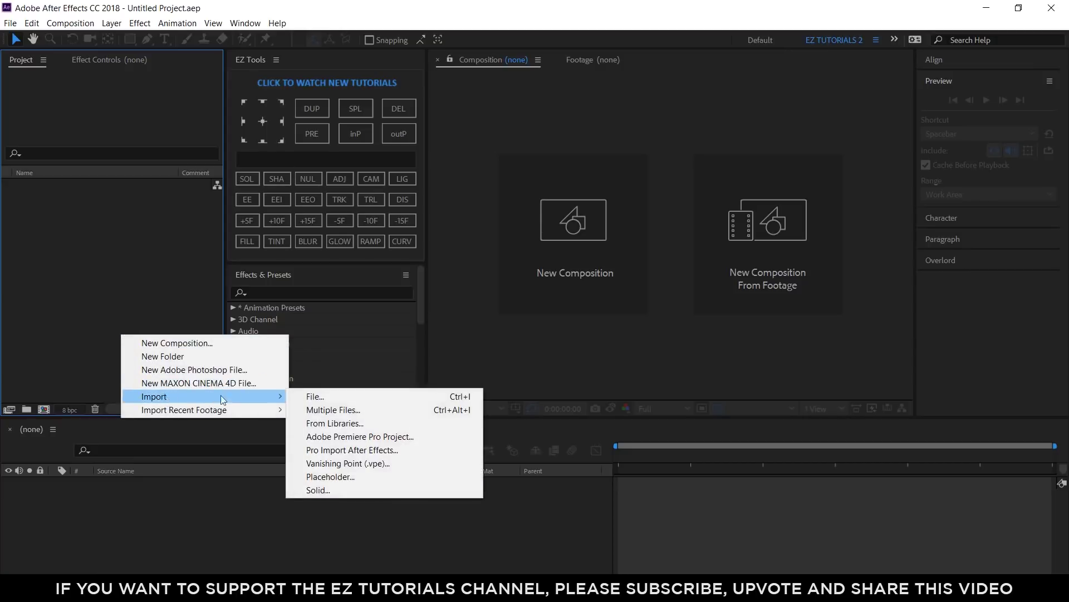
left_click(319, 399)
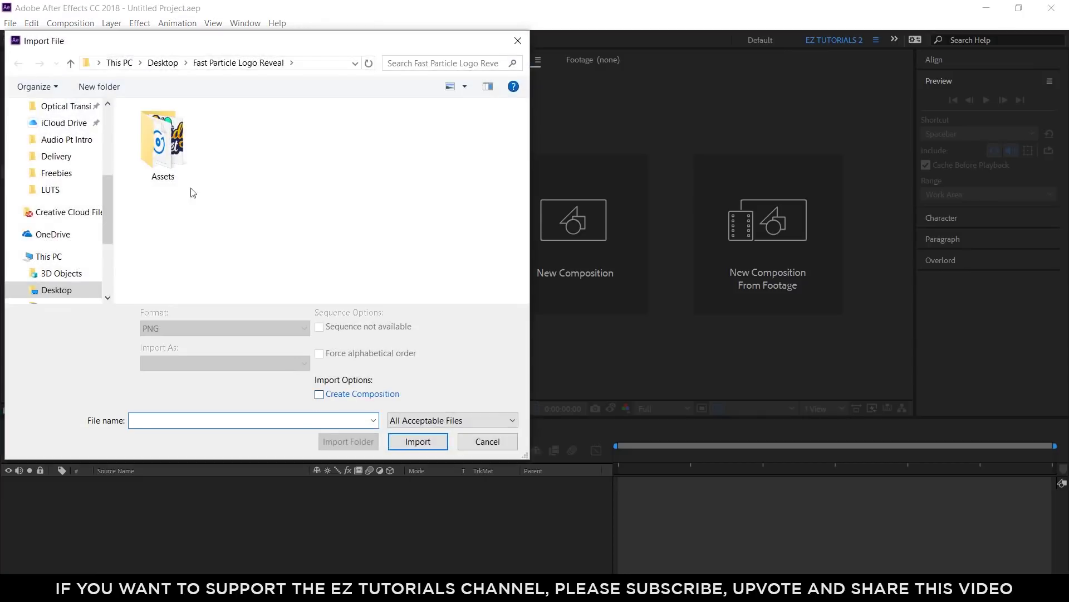
left_click(169, 159)
left_click(350, 441)
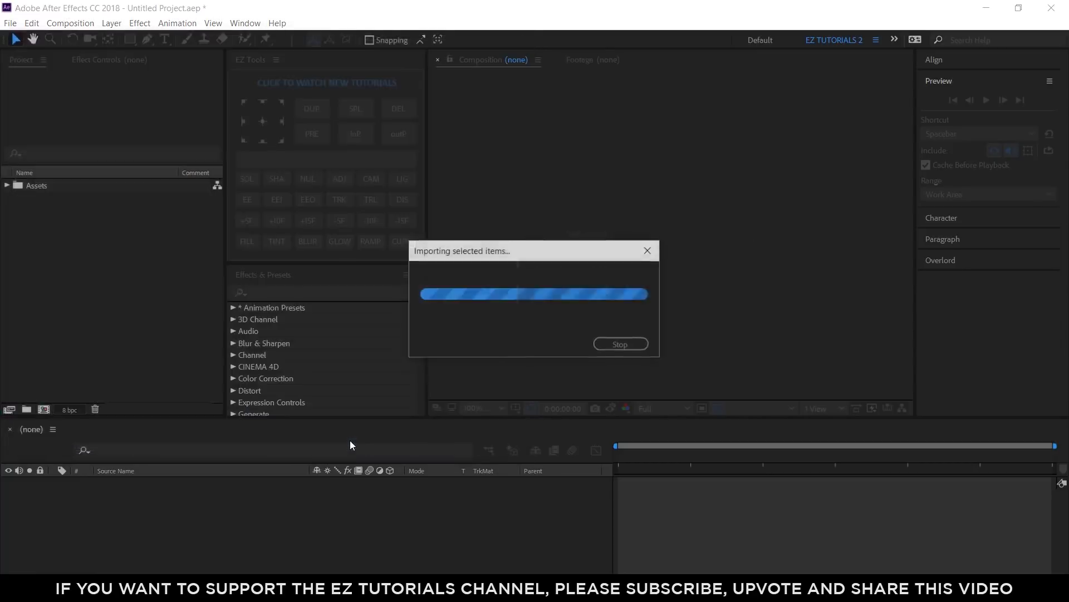
left_click(143, 334)
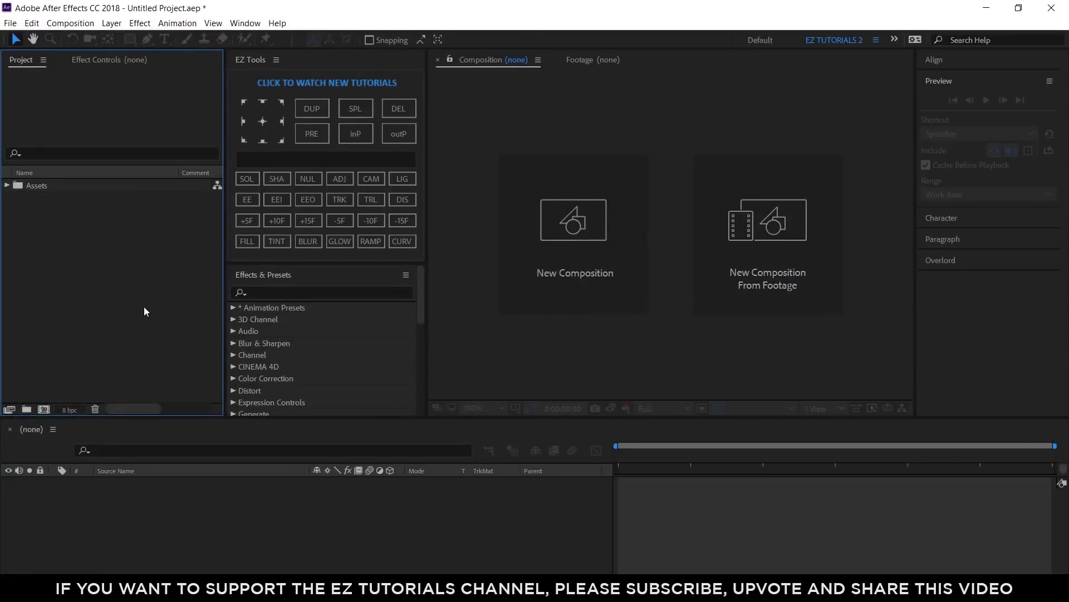
Step: Create a 1920×1080, 30 fps, 7-second composition named 'Logo reveal'
left_click(43, 408)
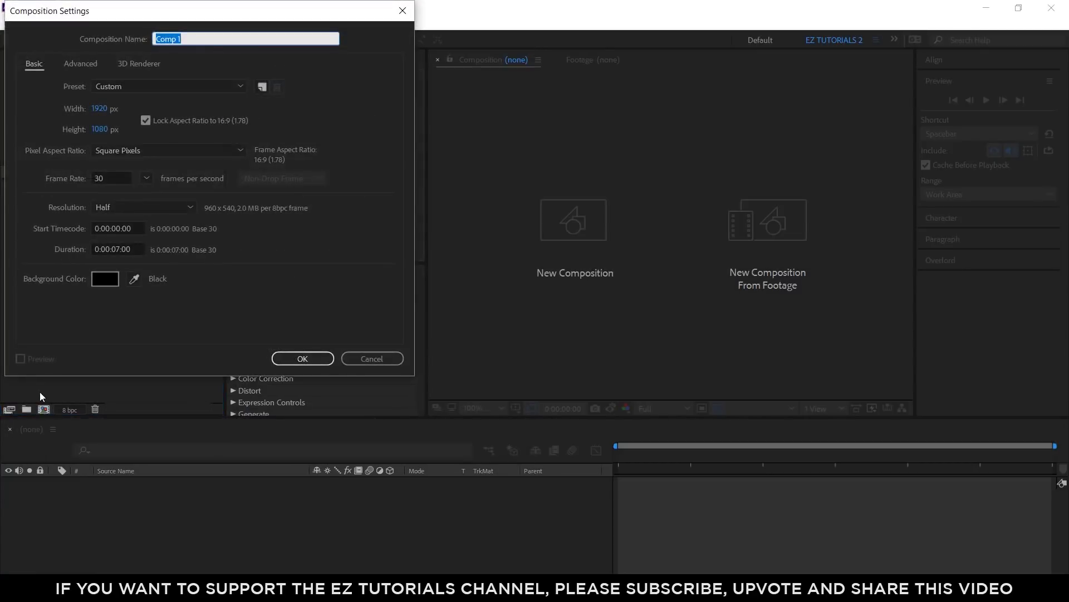
type("Logo reveal")
left_click(303, 358)
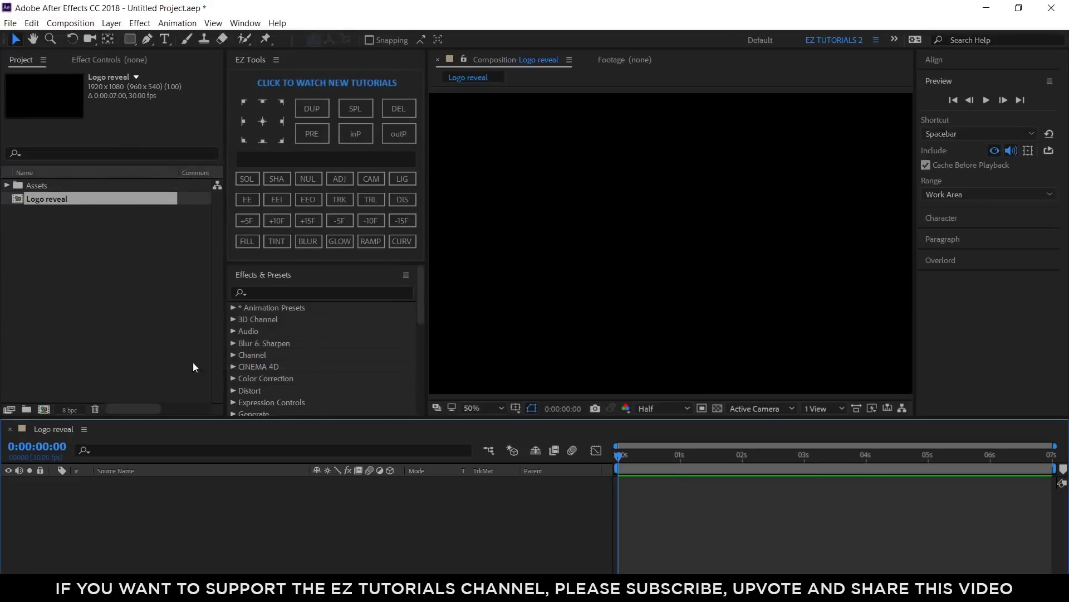
Step: Create a solid layer named 'Background'
left_click(264, 160)
type("Bac")
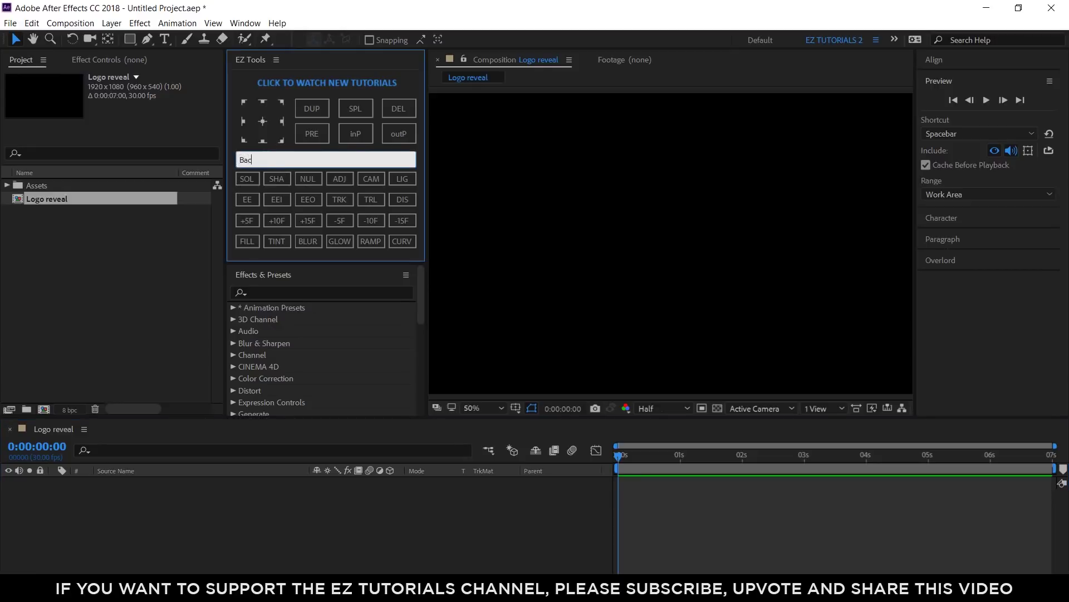
type("kground")
left_click(252, 178)
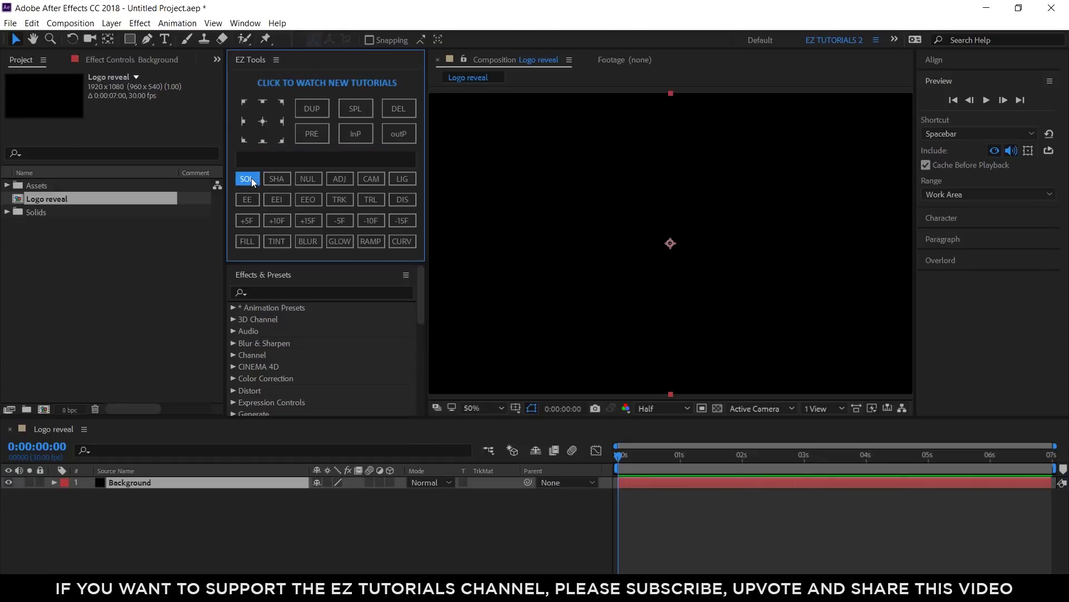
Step: Apply a radial Gradient Ramp from 960,540 to 3500,1080 with swapped colours
left_click(368, 241)
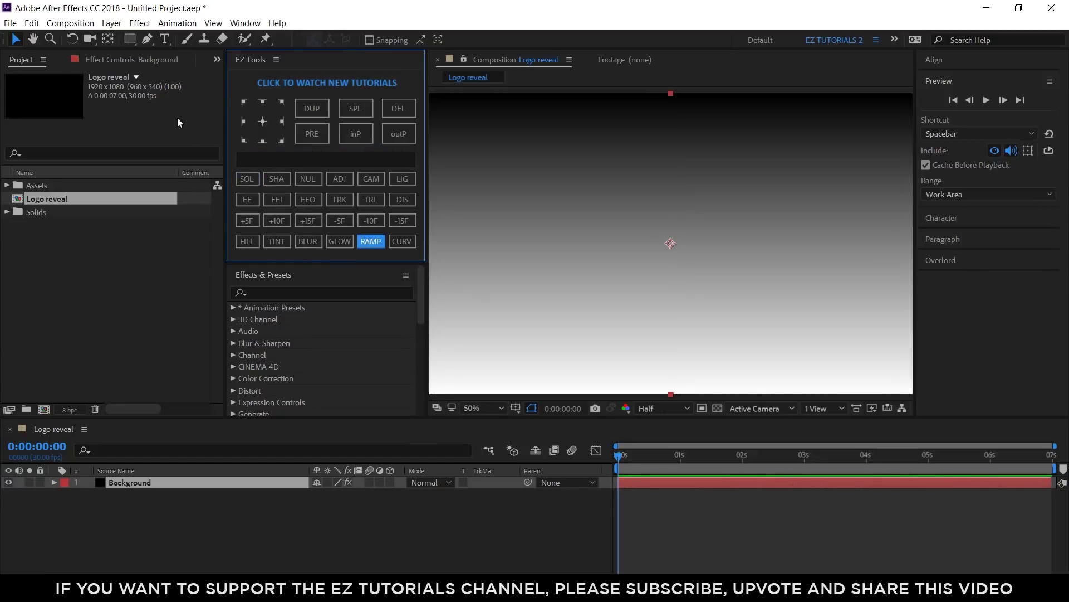
left_click(122, 59)
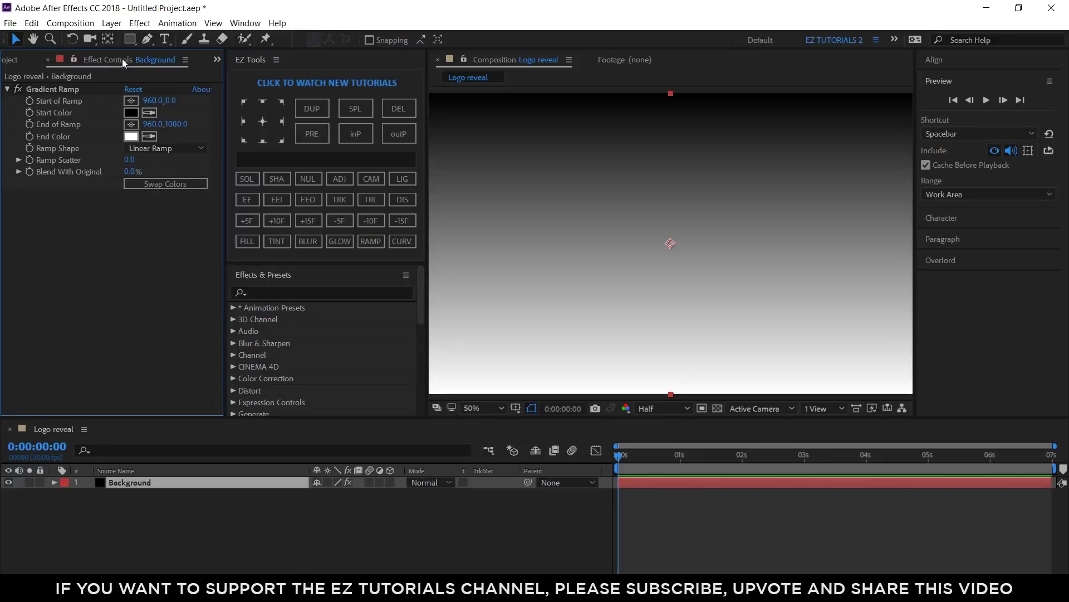
left_click(171, 101)
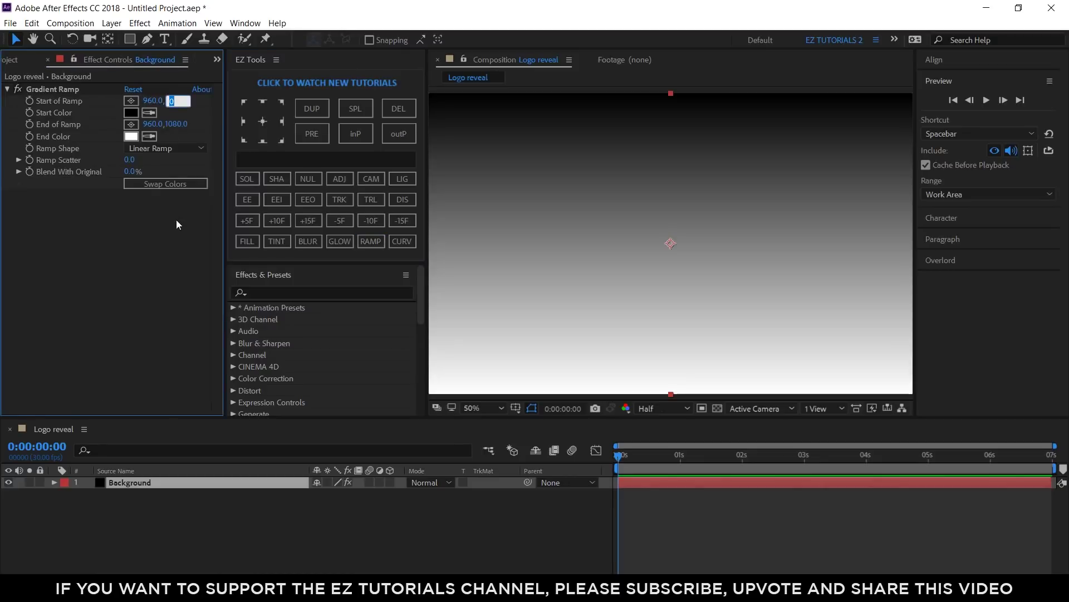
type("540")
left_click(152, 123)
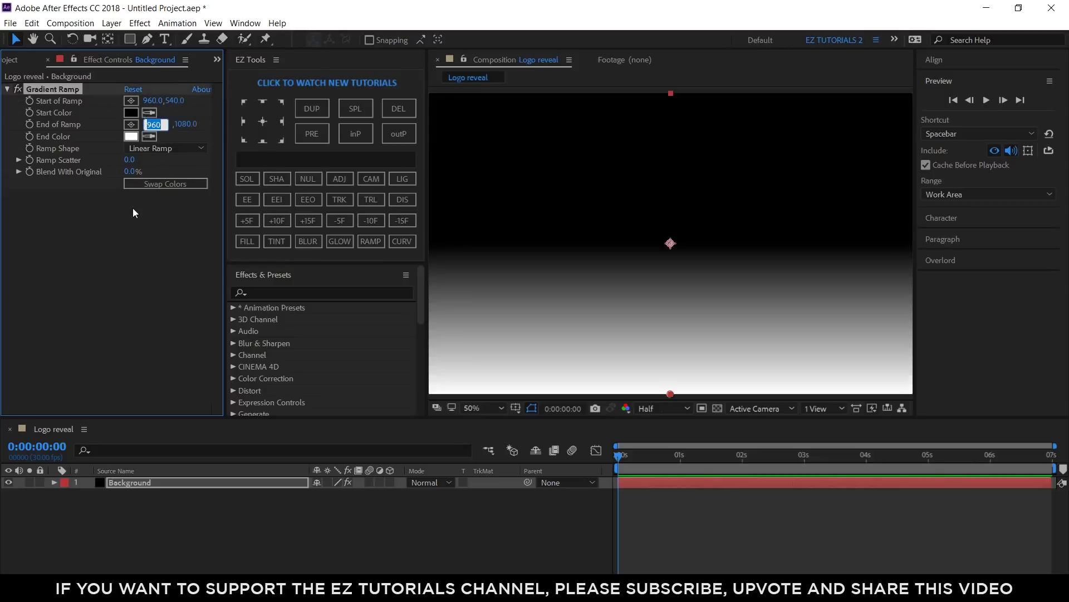
type("3500")
left_click(165, 150)
left_click(170, 176)
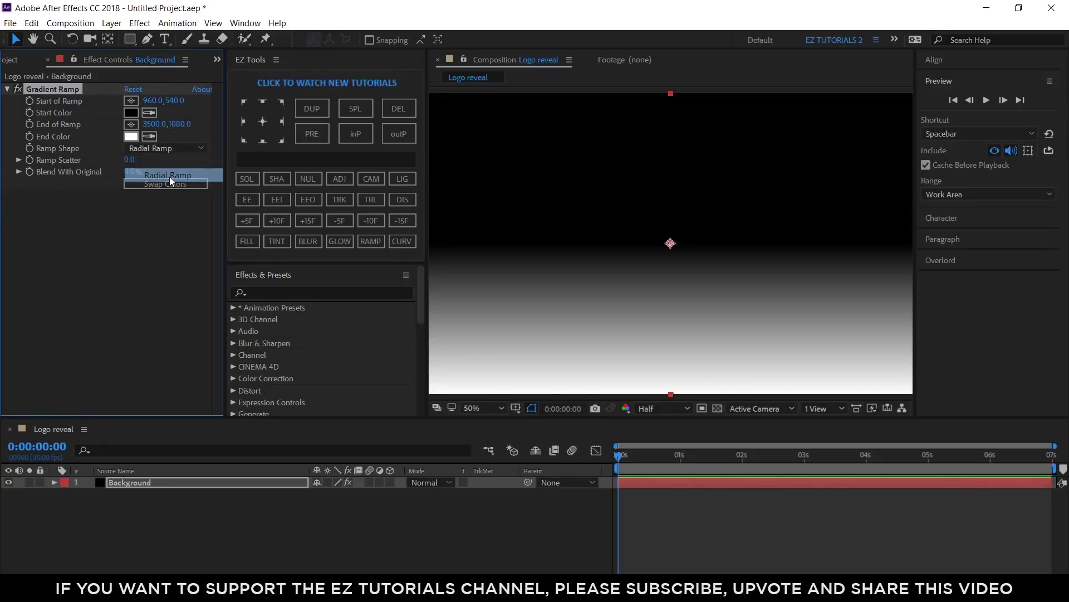
left_click(170, 185)
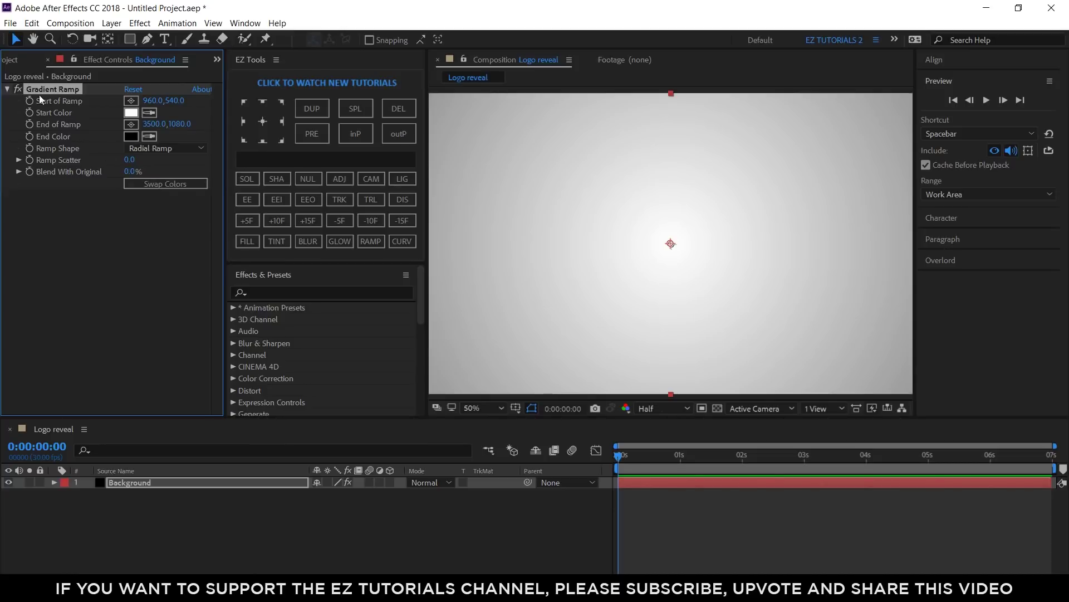
left_click(14, 60)
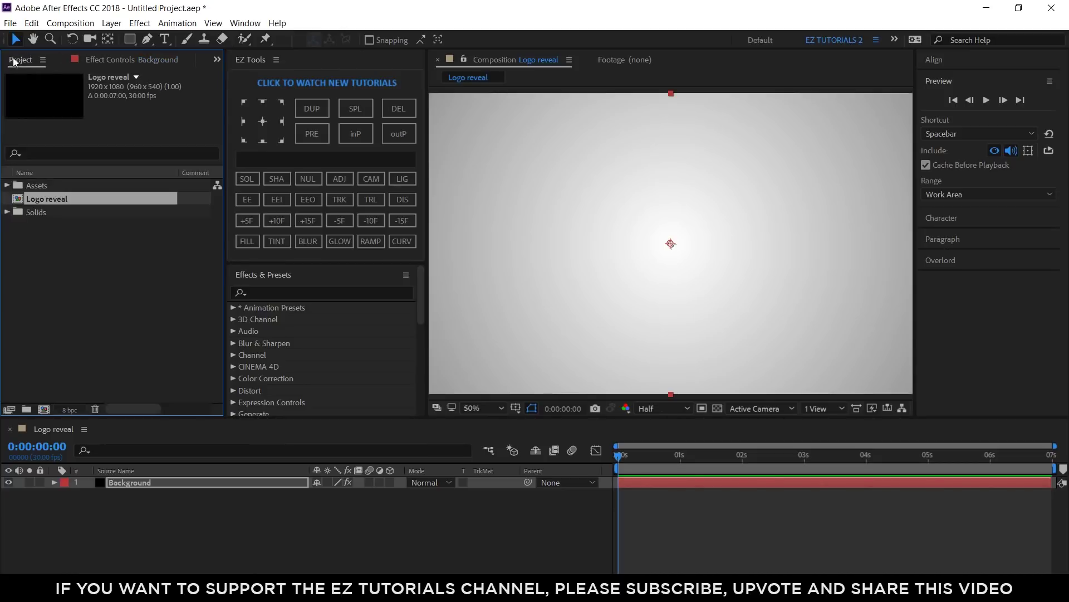
Step: Place logo.png above Background and pre-compose it as 'Logo'
left_click(7, 185)
left_click_drag(62, 199, 103, 481)
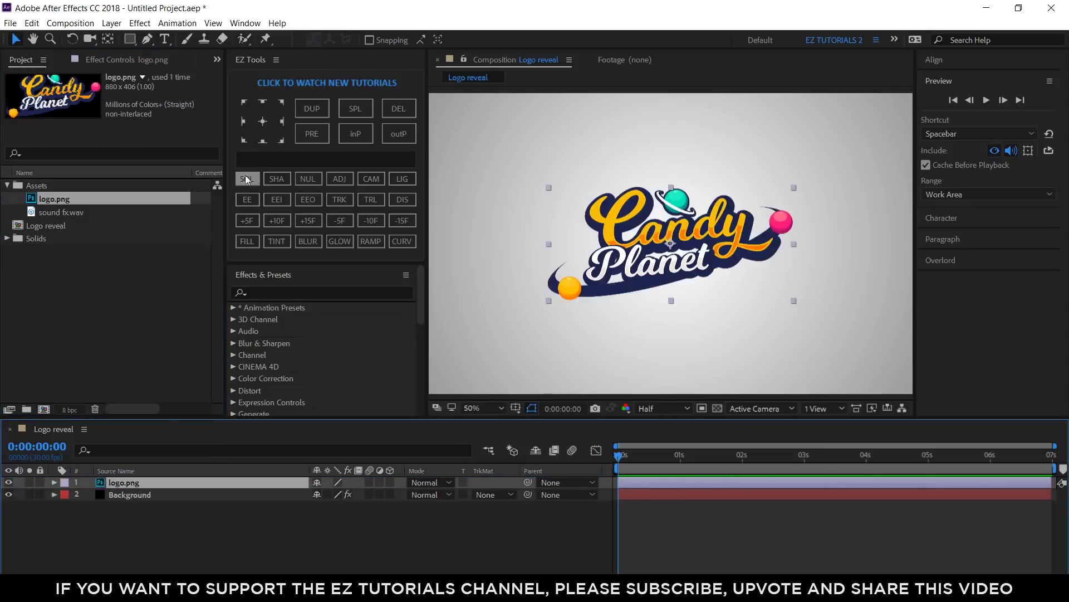
left_click(255, 159)
type("Logo")
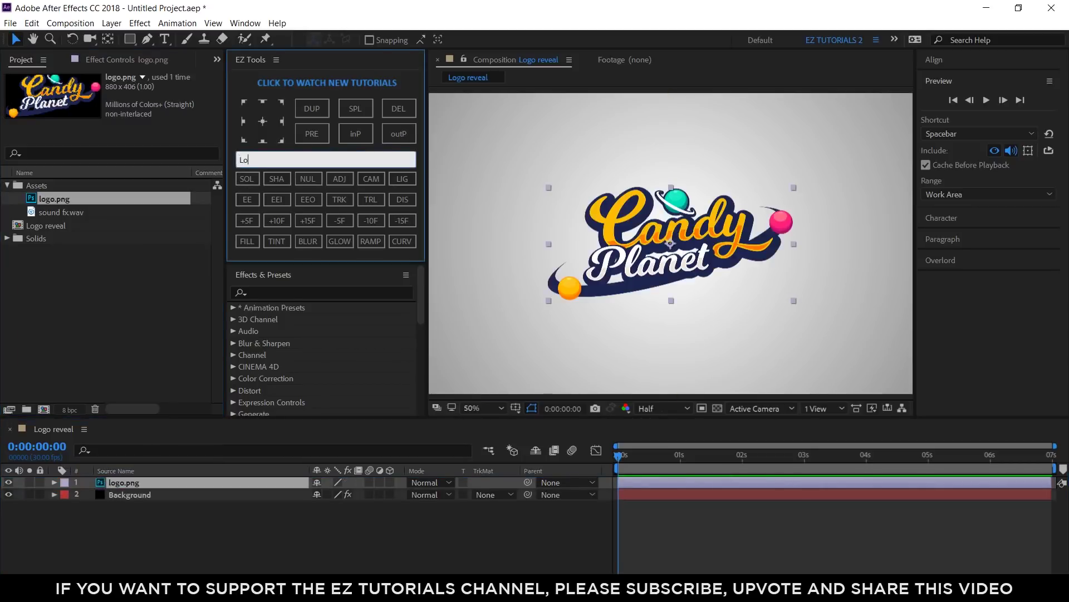
left_click(304, 136)
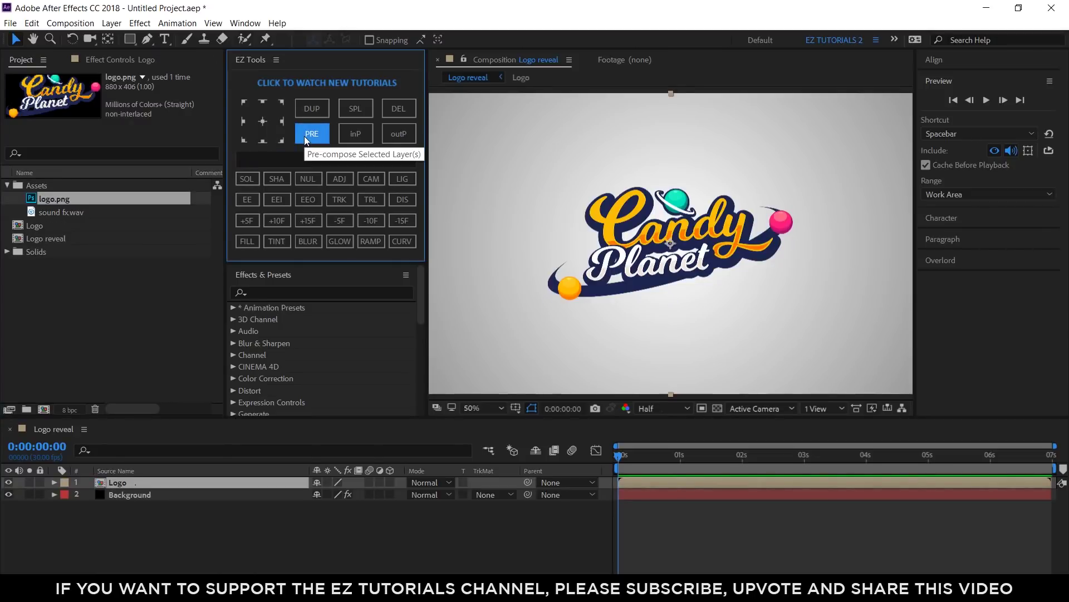
Step: Solo the Logo layer and draw a tall rectangular mask left of the logo
left_click(32, 483)
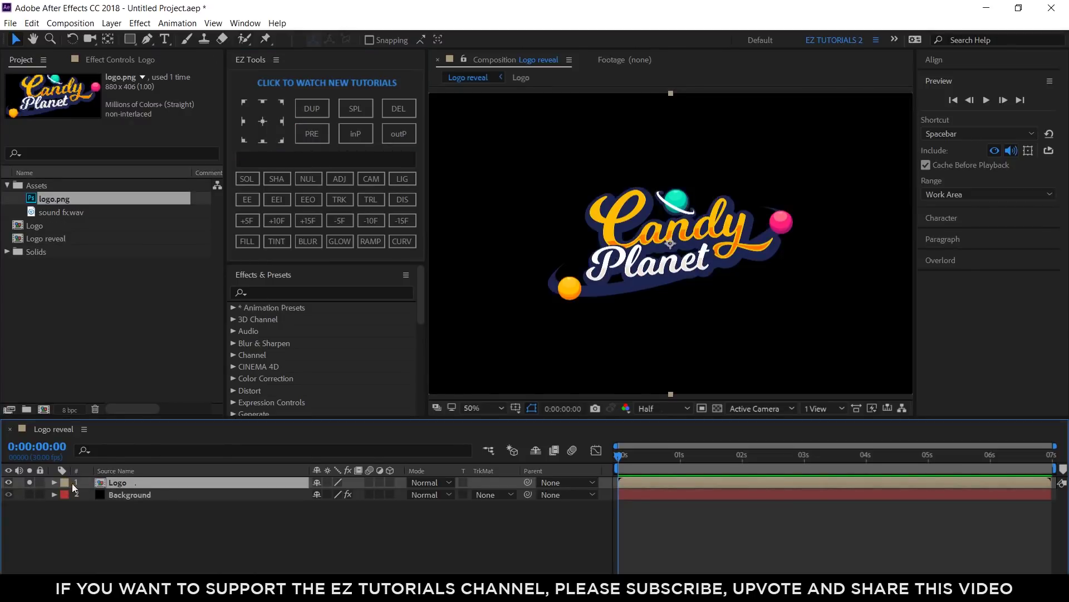
left_click(128, 39)
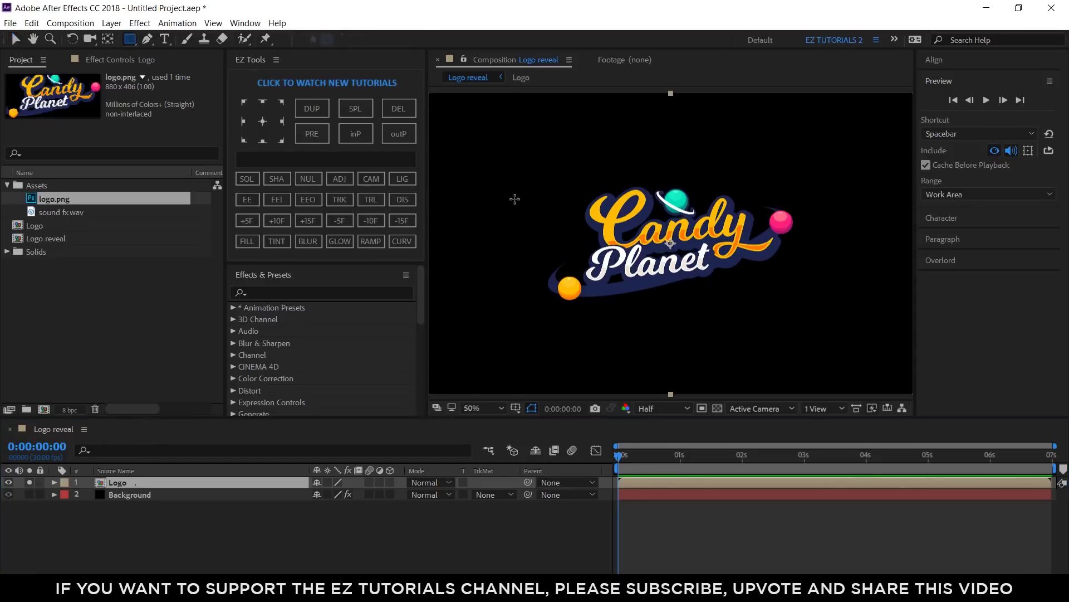
key("comma")
left_click_drag(545, 152, 581, 340)
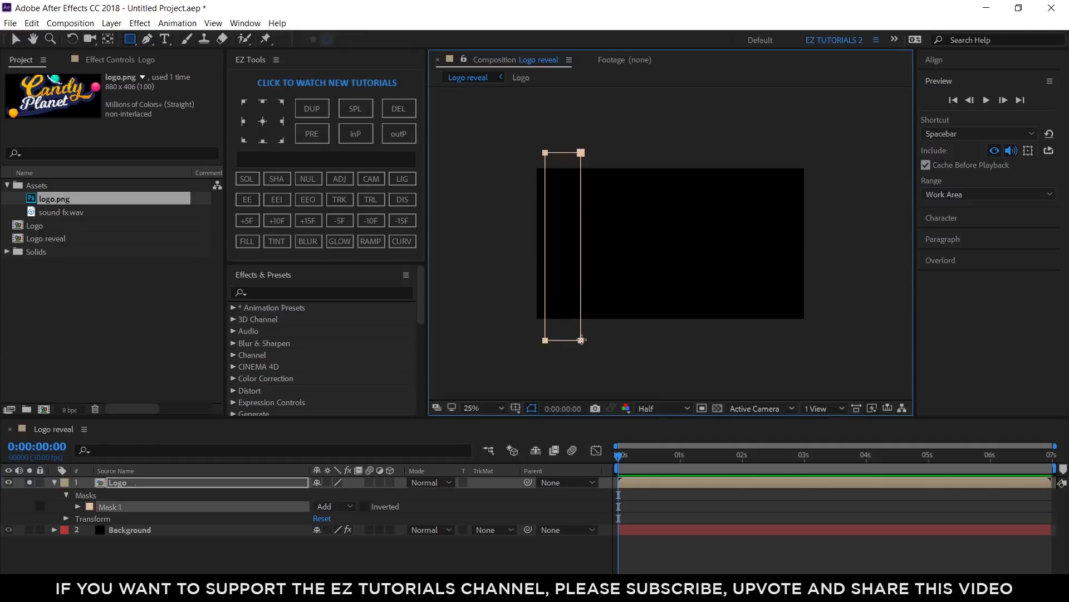
Step: Keyframe the mask path so it slides right across the logo from 0 to 4 seconds
left_click(76, 506)
left_click(101, 518)
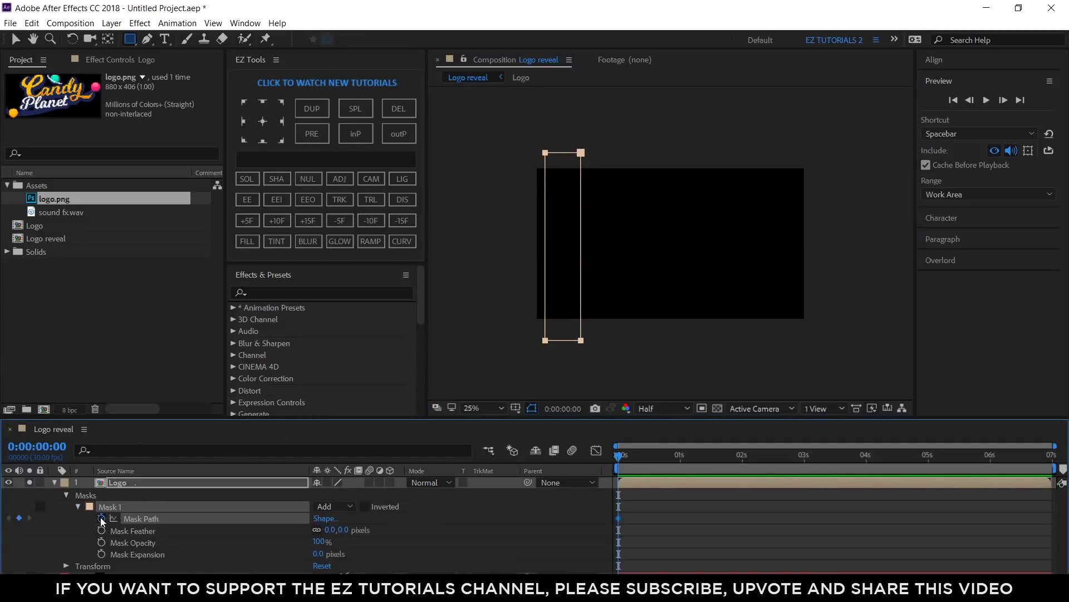
left_click(16, 41)
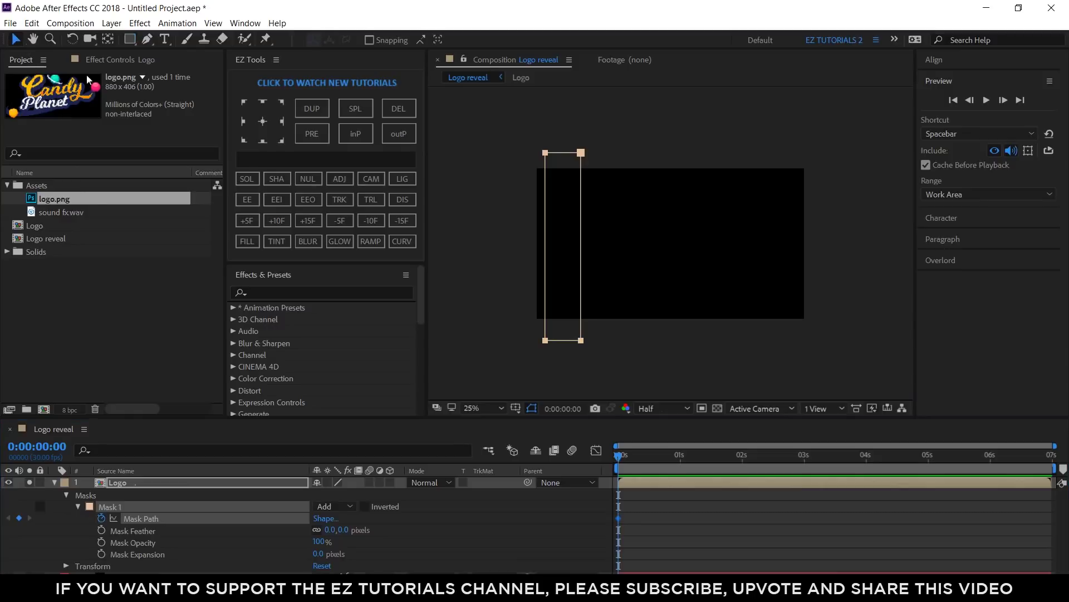
left_click(866, 457)
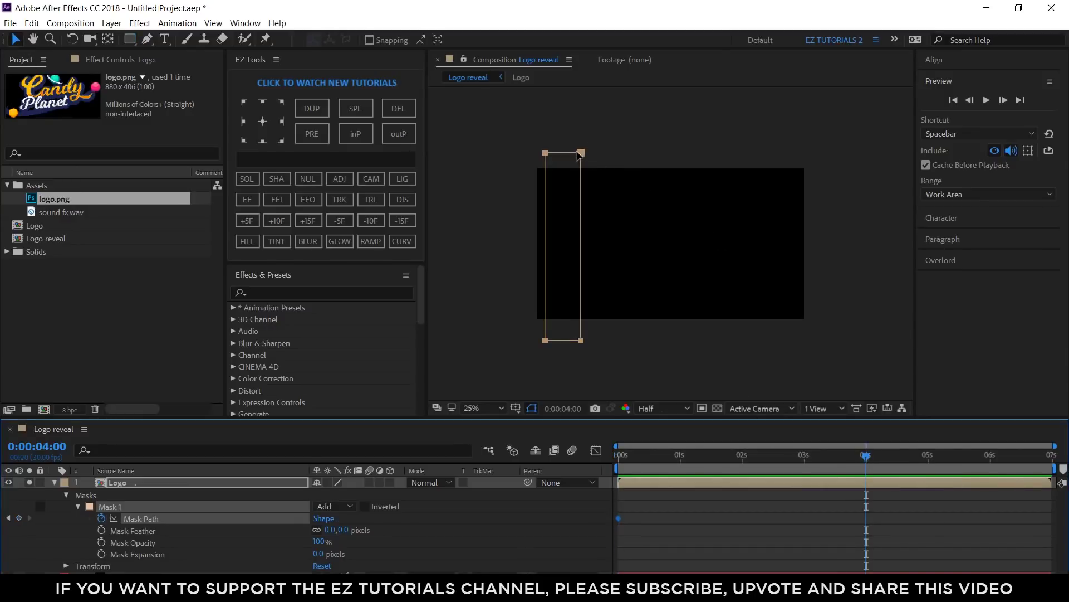
left_click_drag(582, 154, 774, 152)
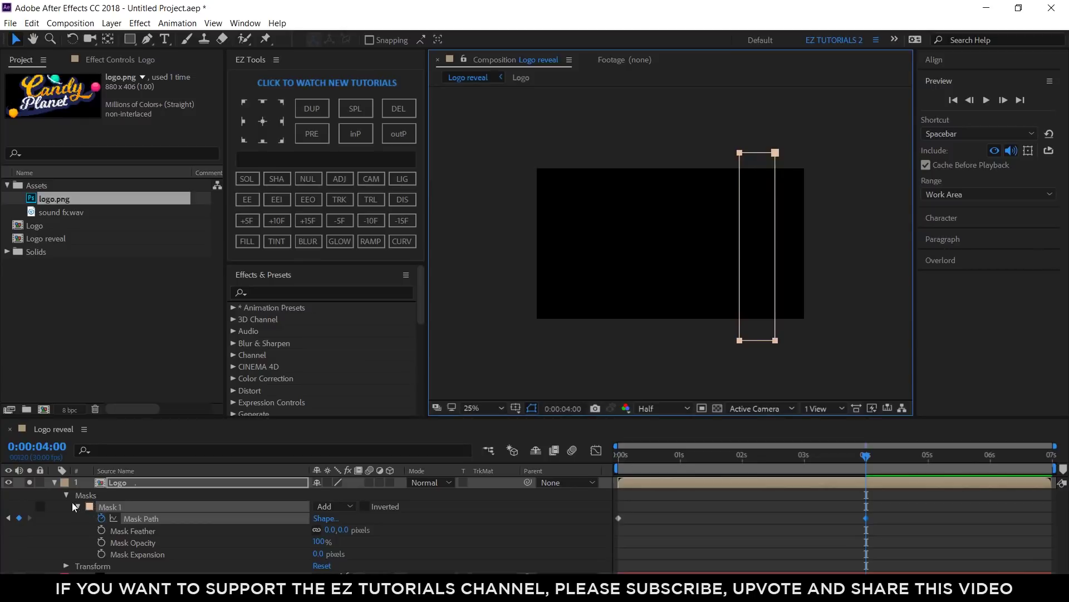
left_click(55, 483)
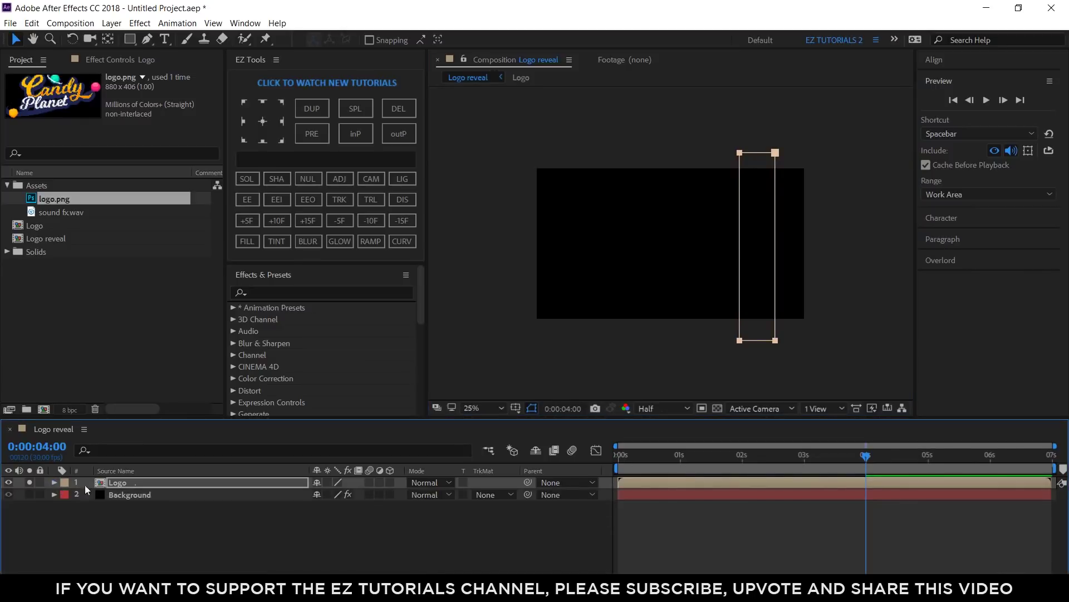
Step: Pre-compose the Logo layer into a new comp named 'Emitter'
left_click(136, 481)
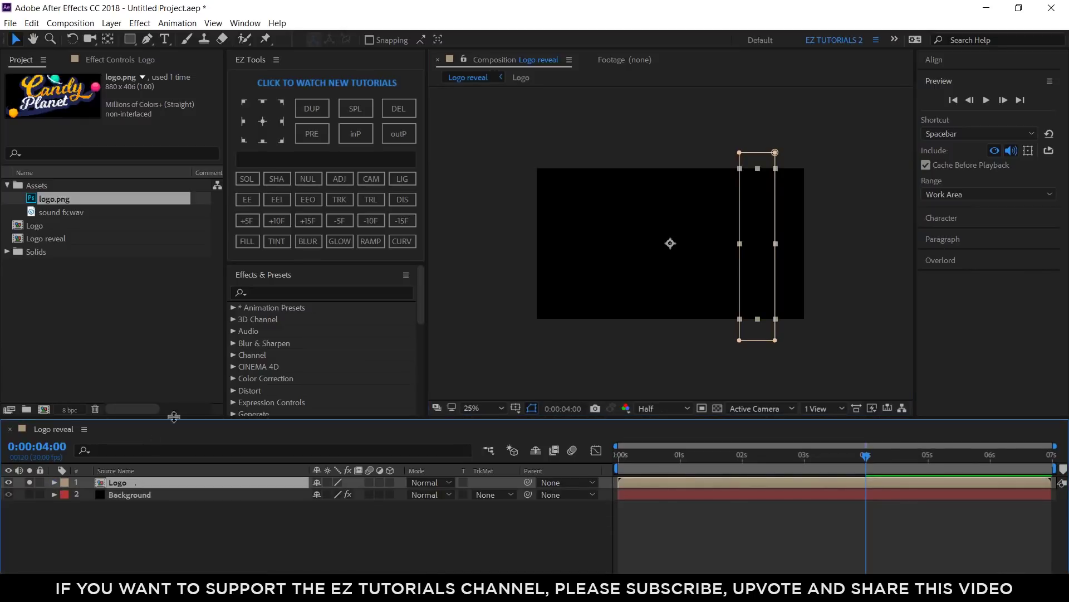
left_click(290, 158)
type("E")
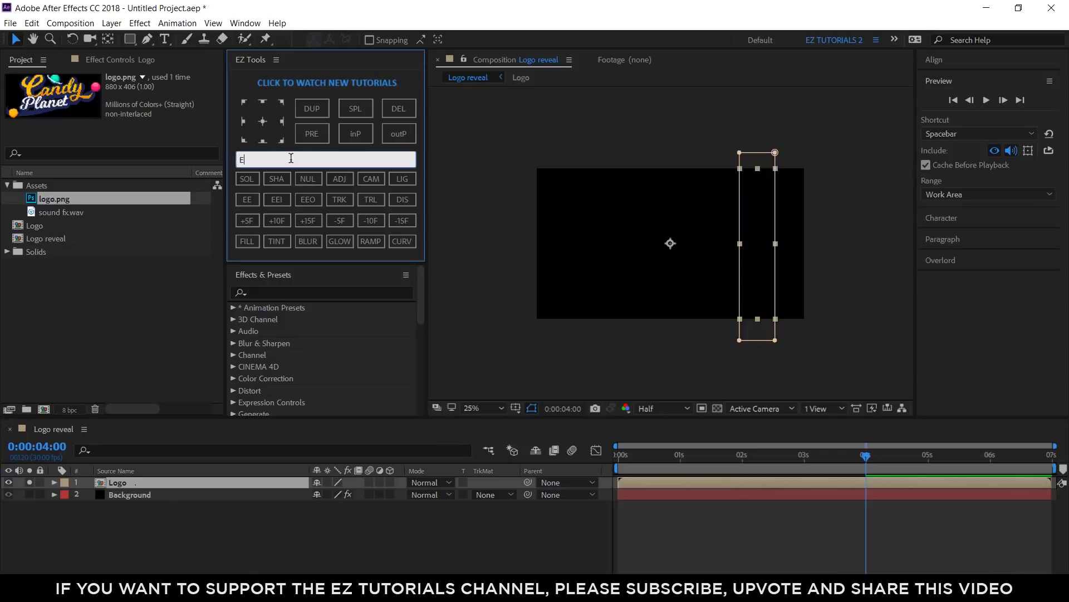
type("mitter")
left_click(315, 136)
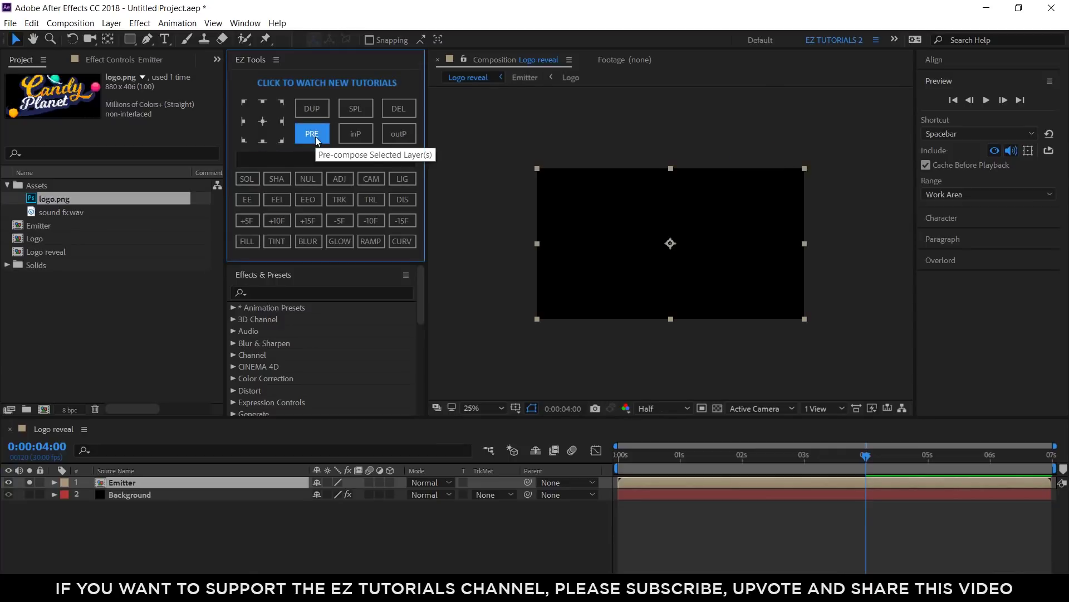
Step: Un-solo the Emitter layer, hide it, and make it a 3D layer
left_click(29, 482)
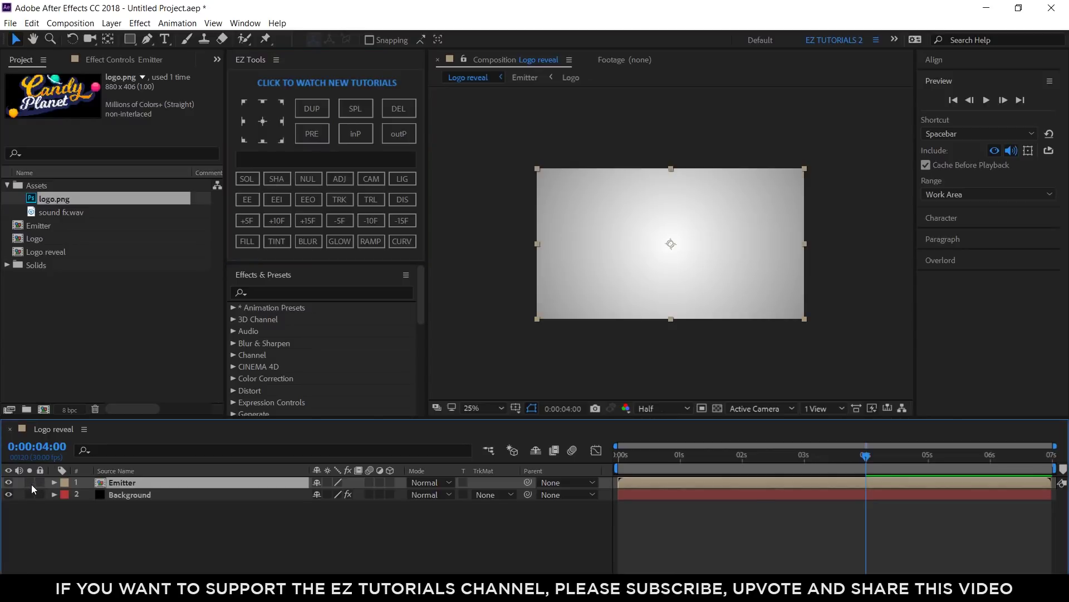
left_click(9, 483)
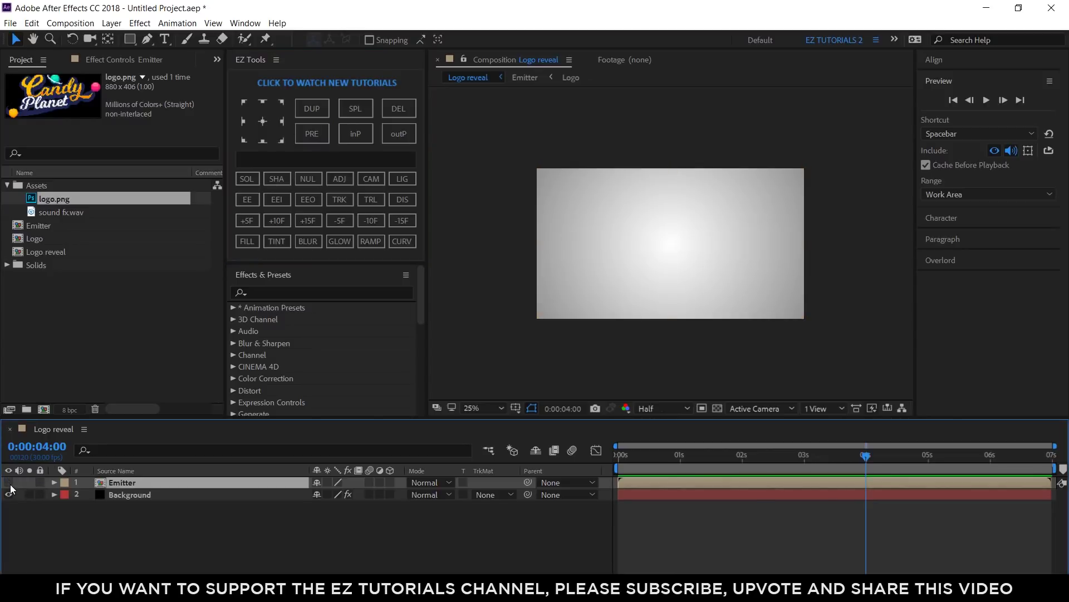
left_click(390, 483)
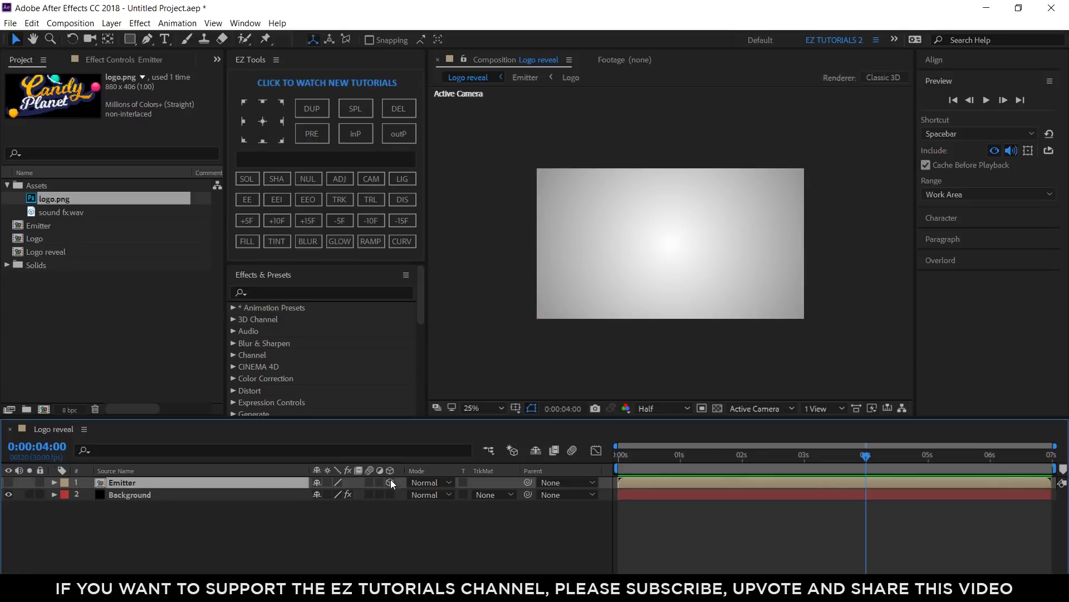
left_click(177, 533)
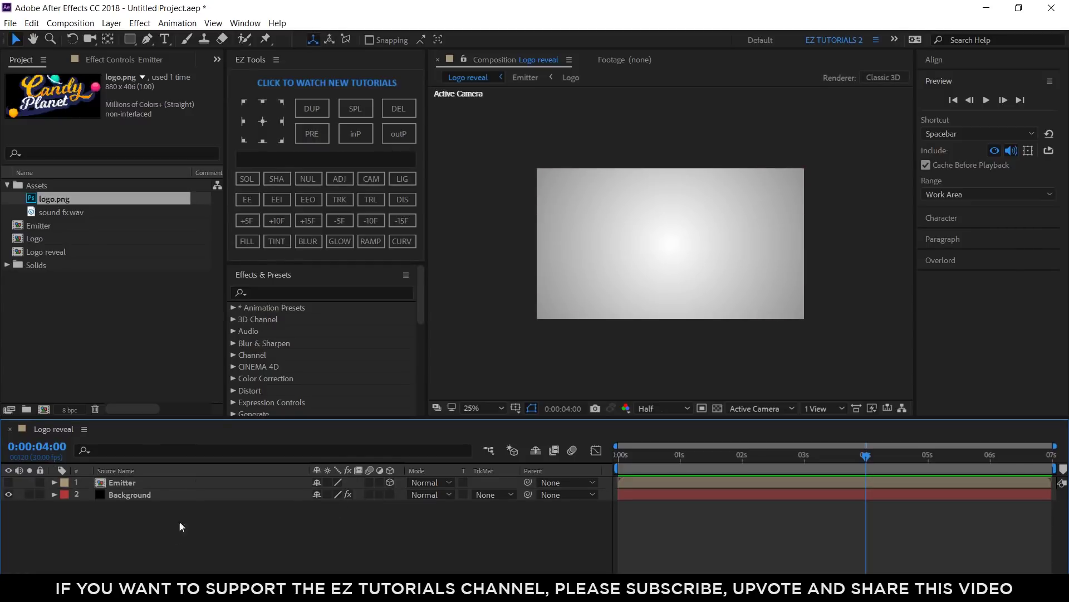
Step: Add a black solid named 'Particles' at the top of Logo reveal
left_click(257, 159)
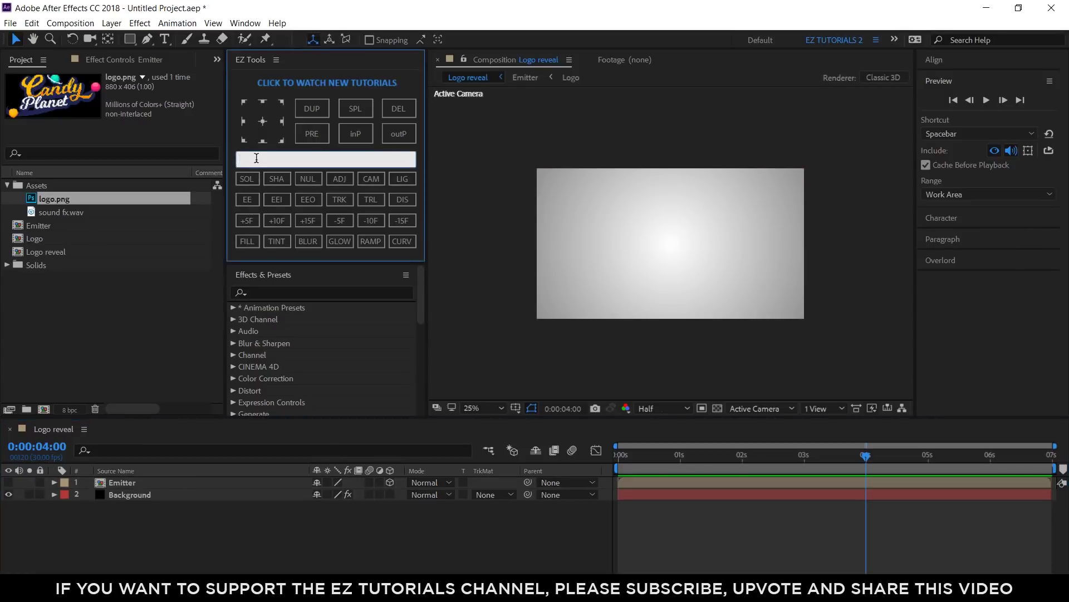
type("Particles")
left_click(247, 178)
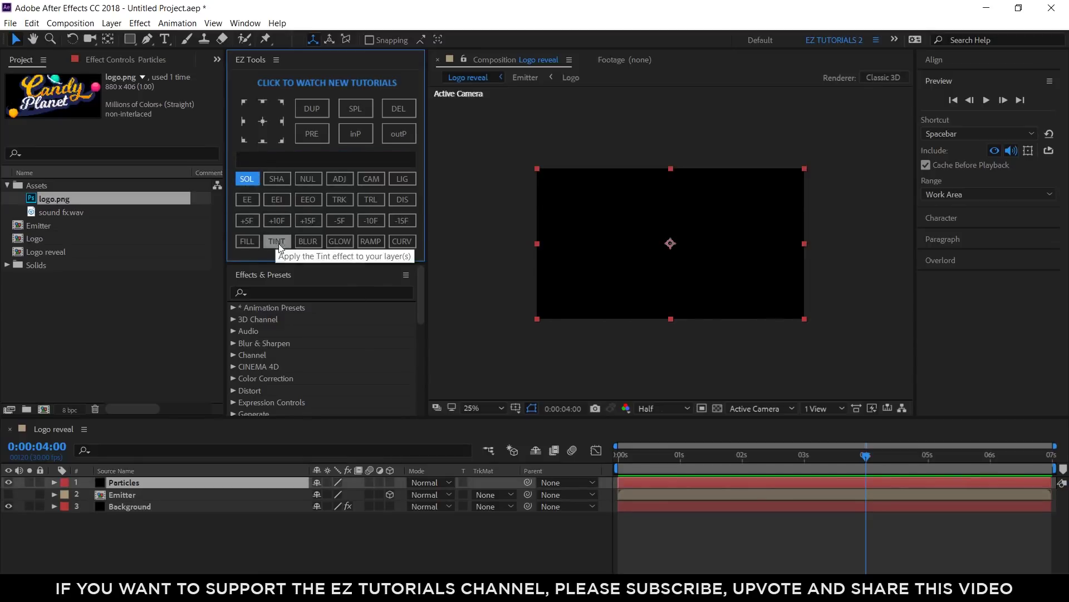
Step: Apply Trapcode Particular to the Particles layer with 100000 particles/sec
left_click(299, 291)
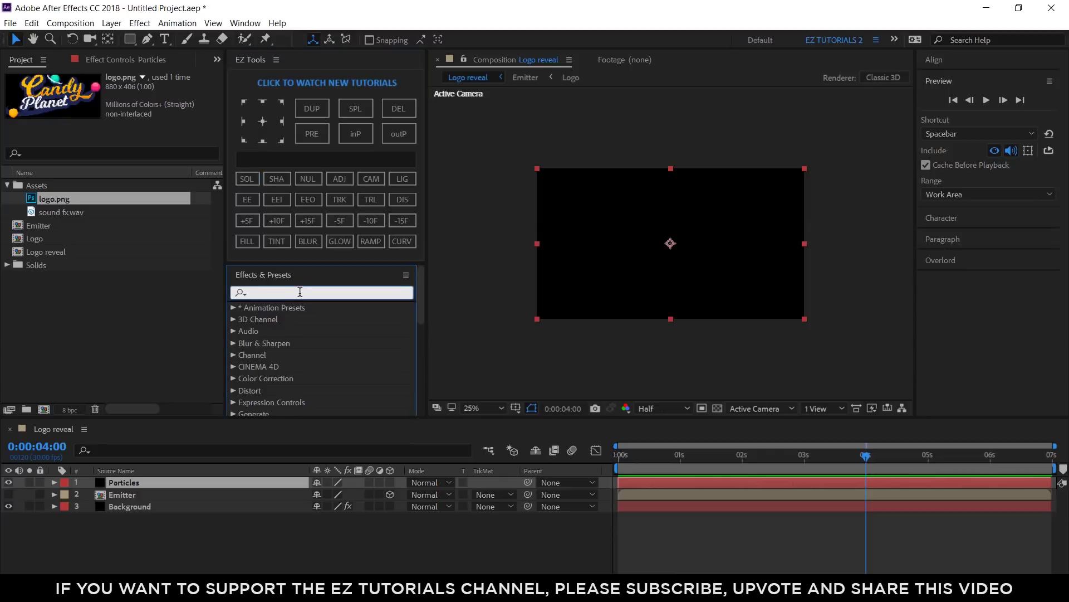
type("partic")
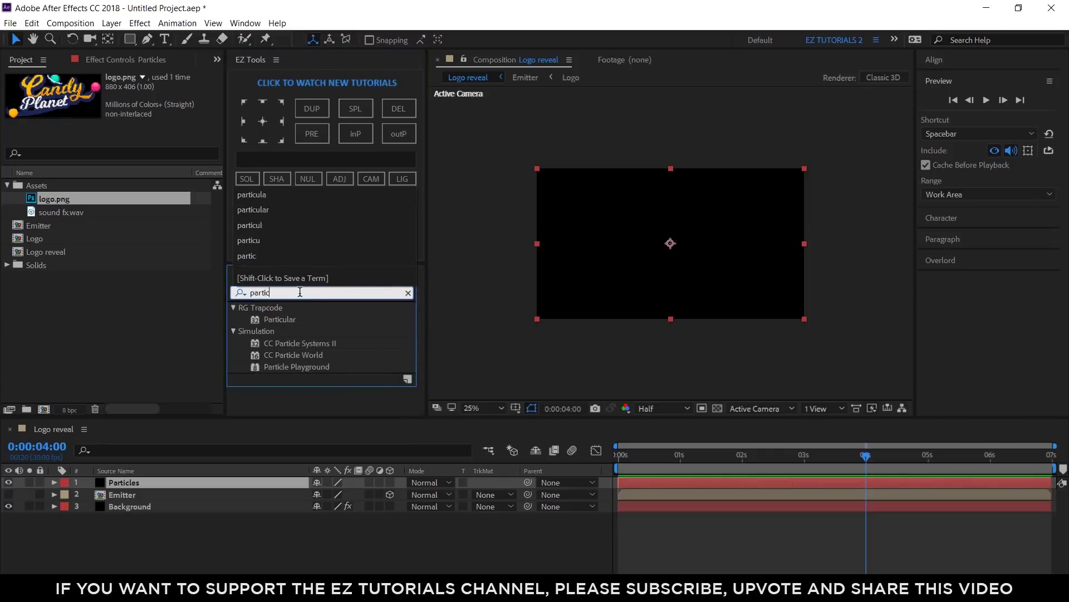
type("ular")
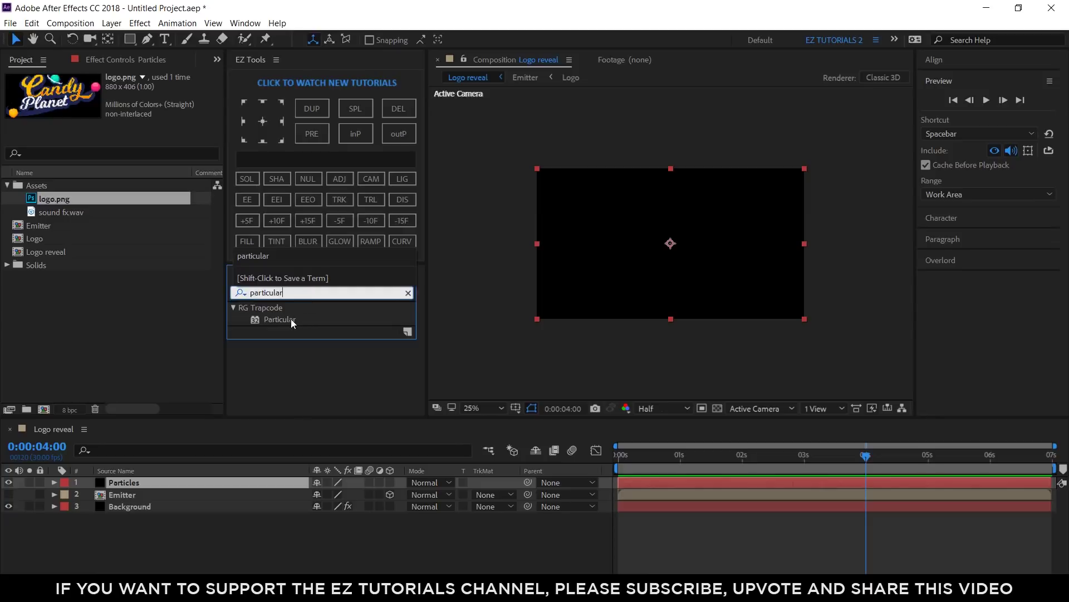
left_click_drag(290, 319, 184, 480)
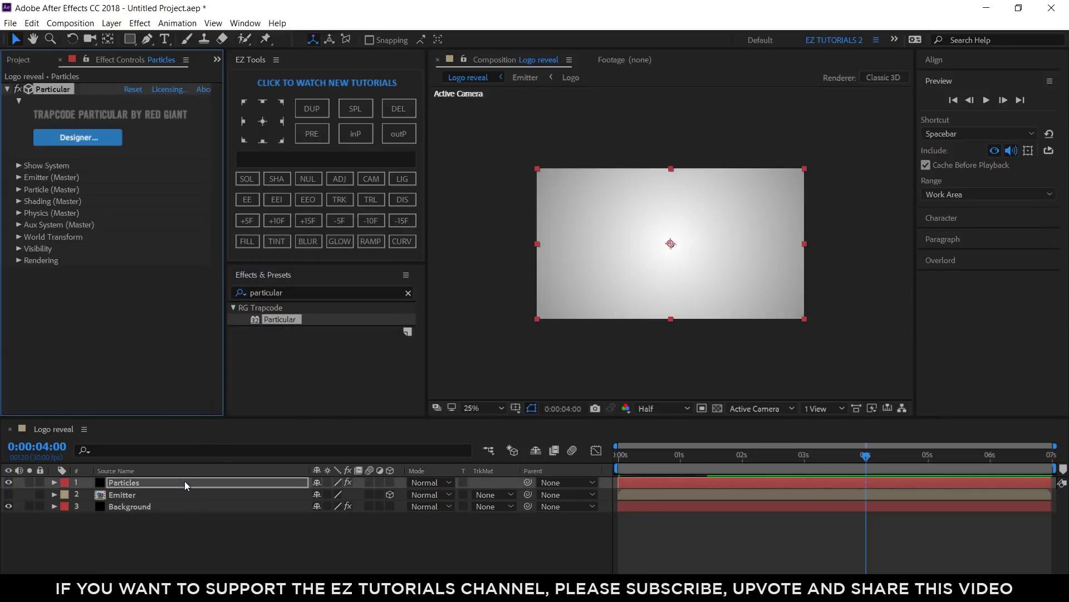
left_click(18, 177)
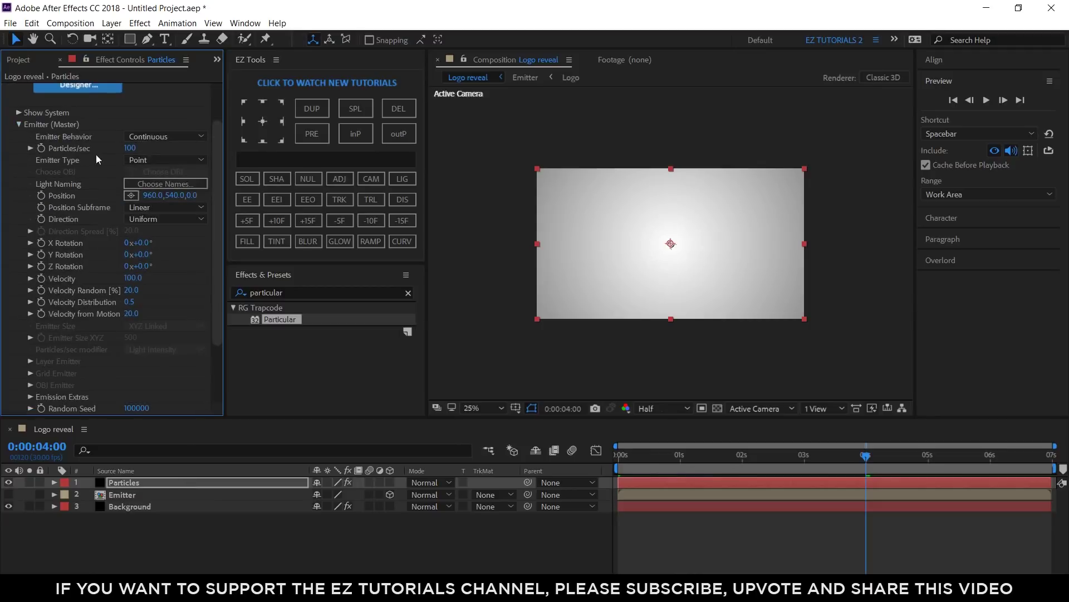
left_click(129, 148)
type("100")
type("0000")
key("Return")
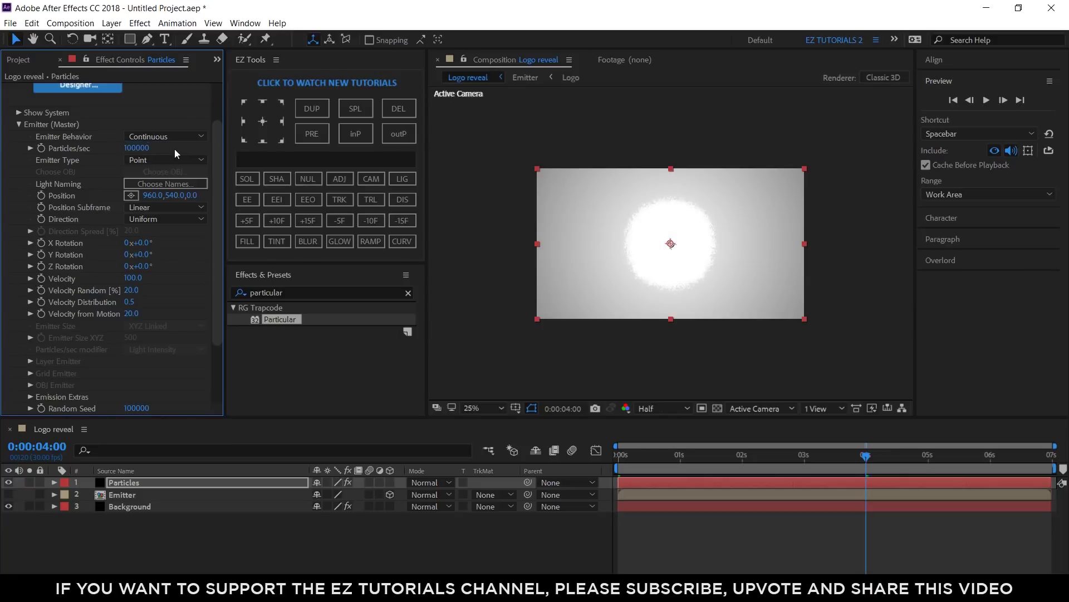
Step: Emit particles from the Emitter layer, sampling at Particle Birth Time
left_click(164, 157)
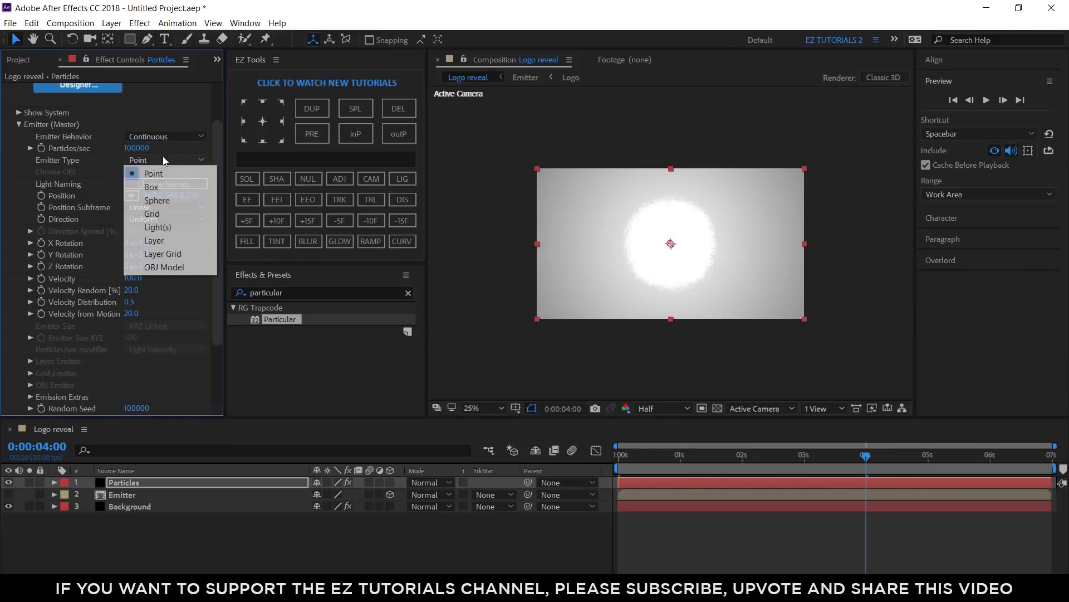
left_click(158, 240)
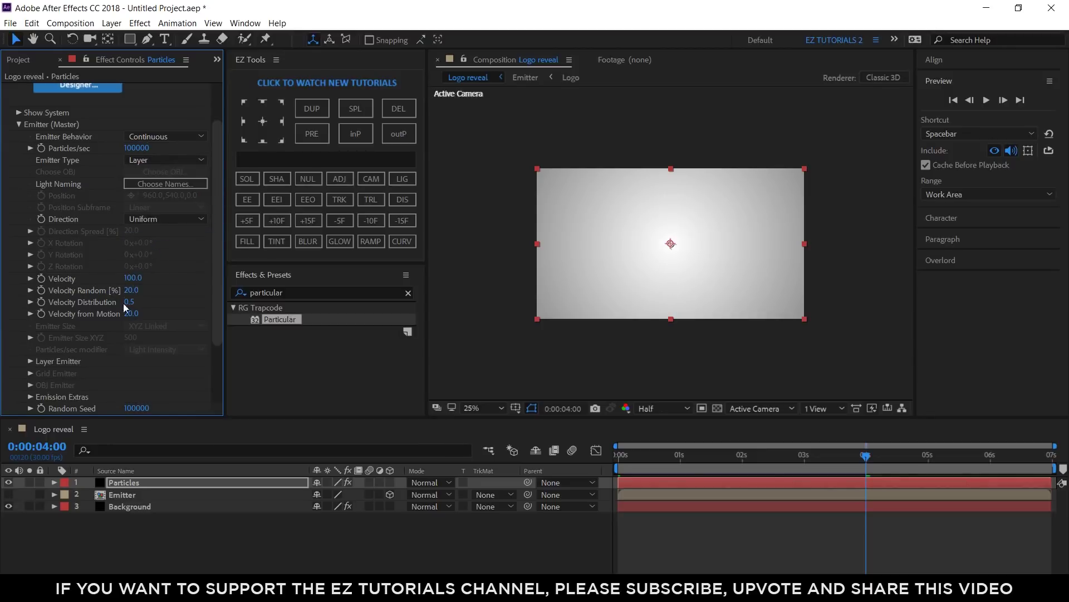
left_click(28, 363)
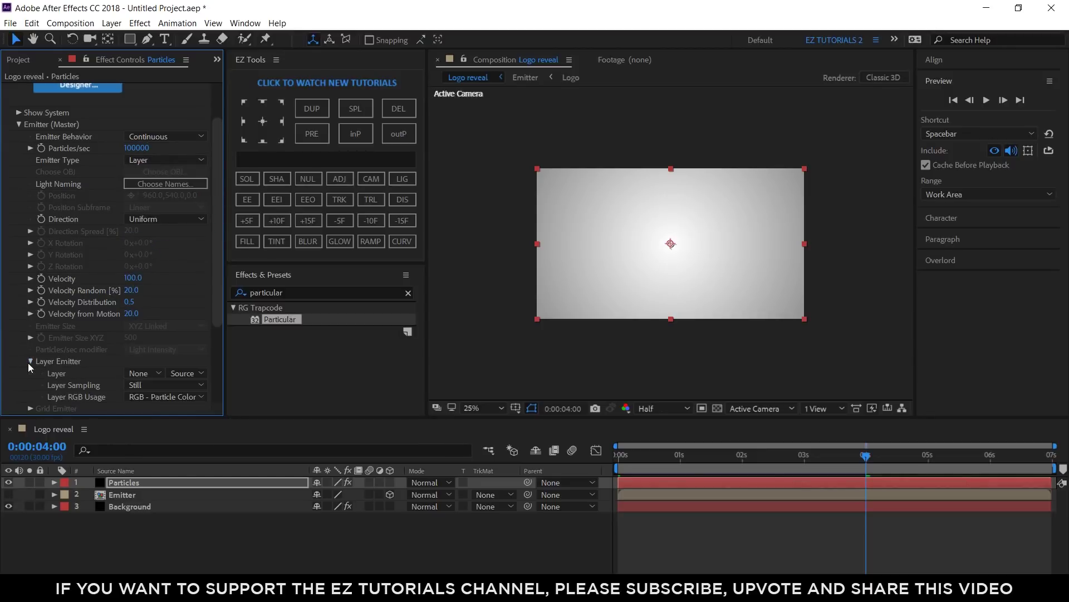
left_click(135, 373)
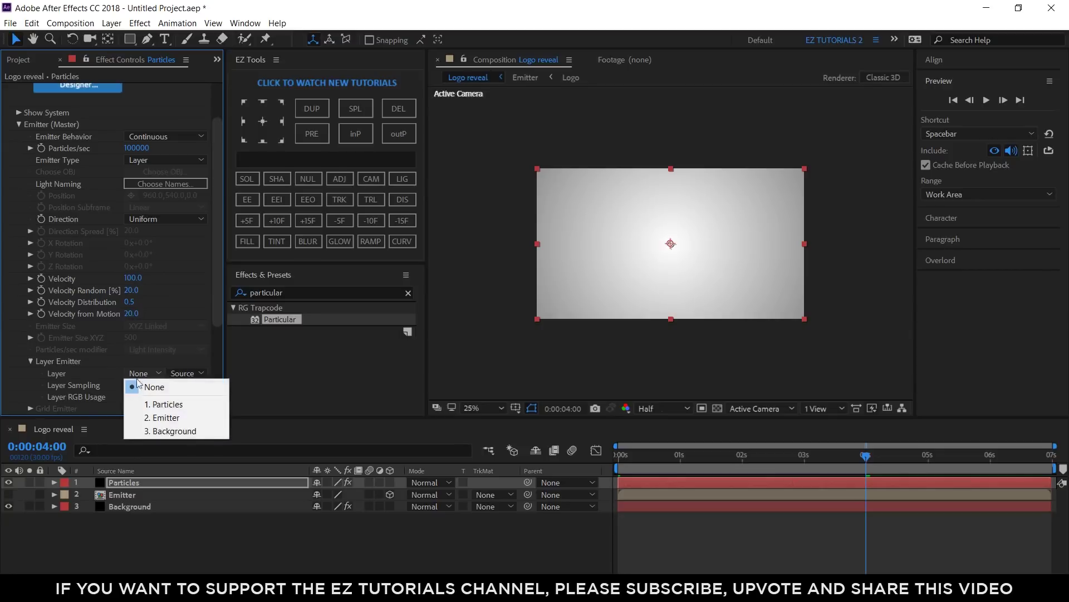
left_click(160, 417)
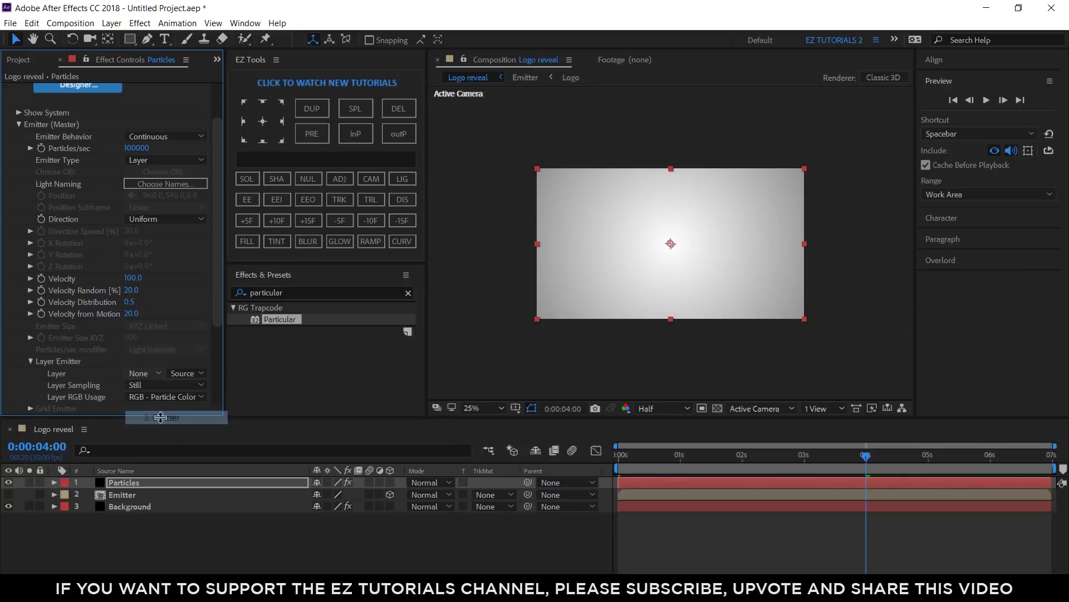
left_click(145, 385)
left_click(156, 413)
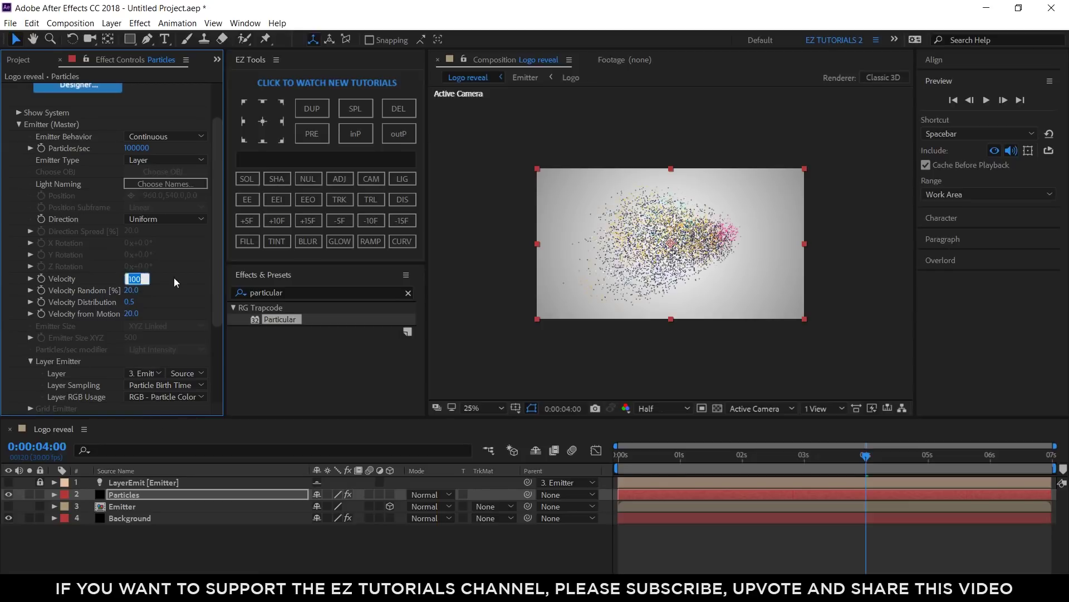
Step: Set particle Velocity to 10 and Velocity Random to 0
type("10")
key("Return")
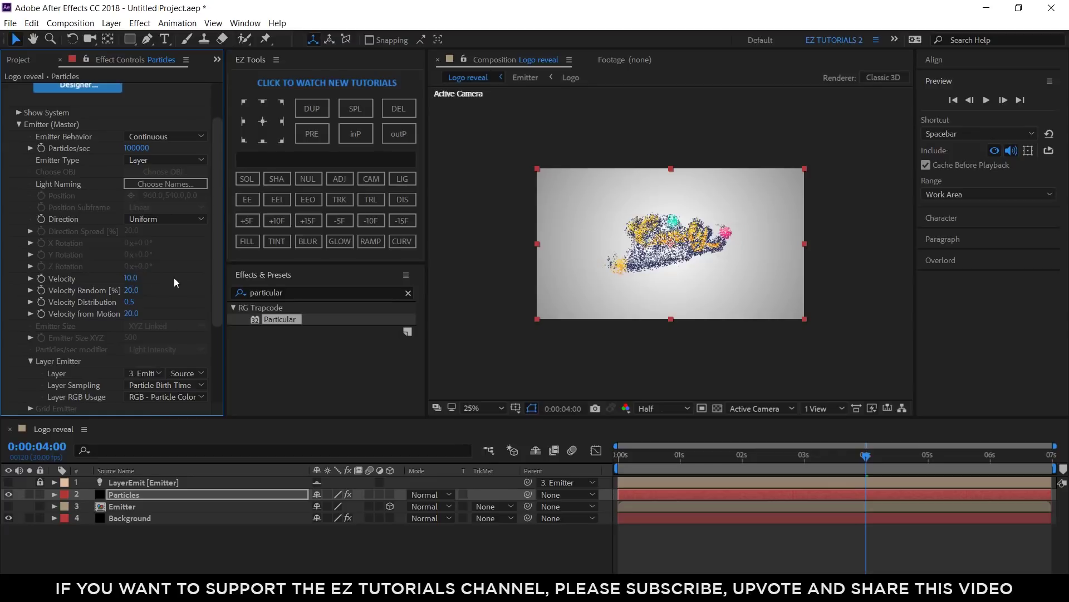
left_click(133, 290)
type("0")
key("Return")
Step: In Particle (Master), set Sphere Feather 0, Size 8 and Size Random 70%
left_click(18, 126)
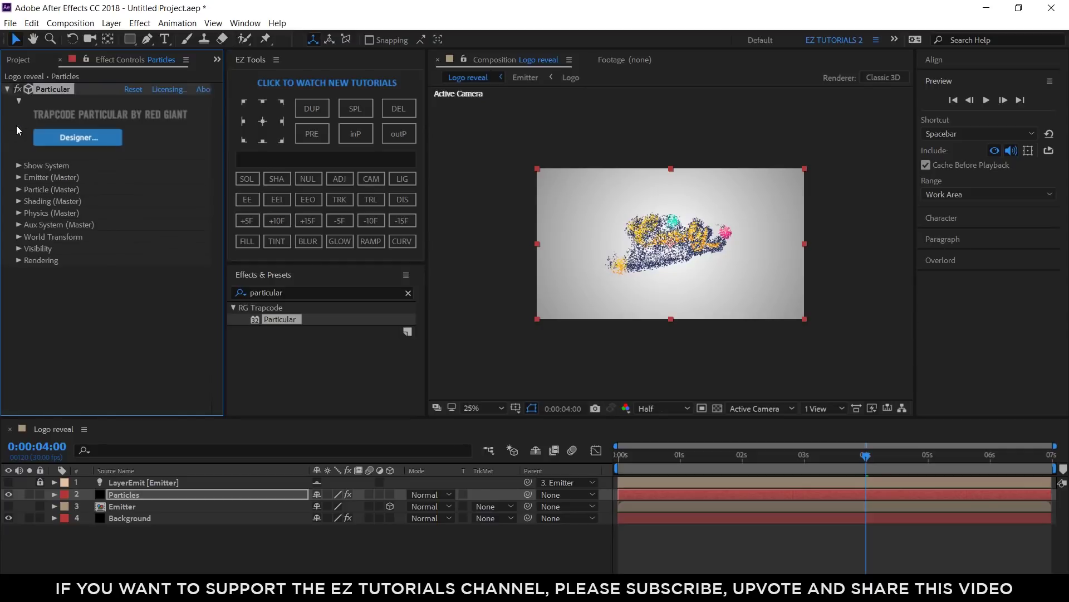
left_click(18, 190)
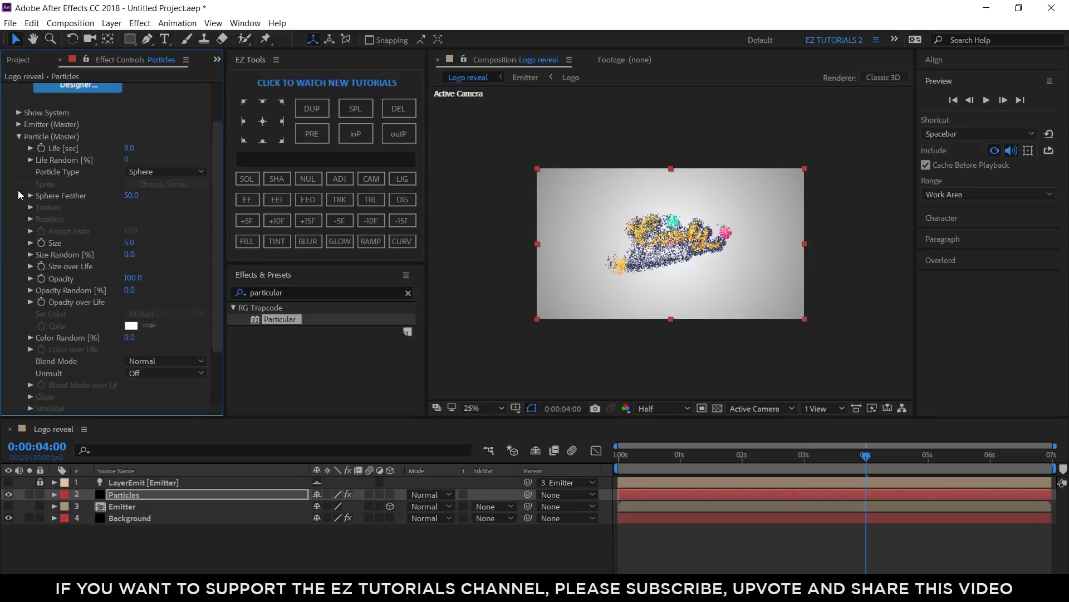
left_click(129, 148)
left_click(131, 196)
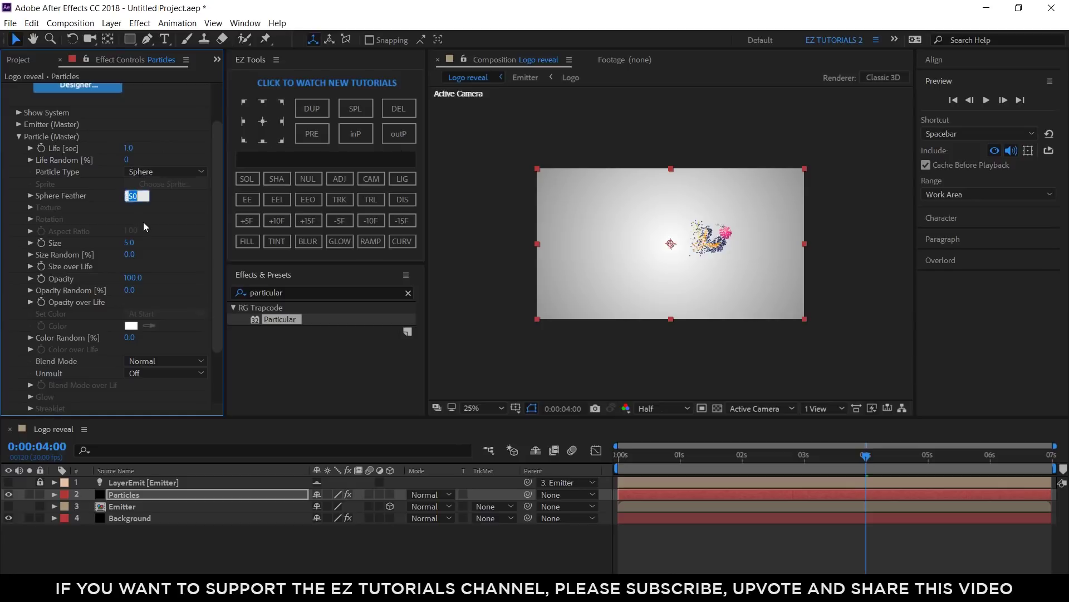
type("0")
left_click(128, 243)
type("8")
key("Return")
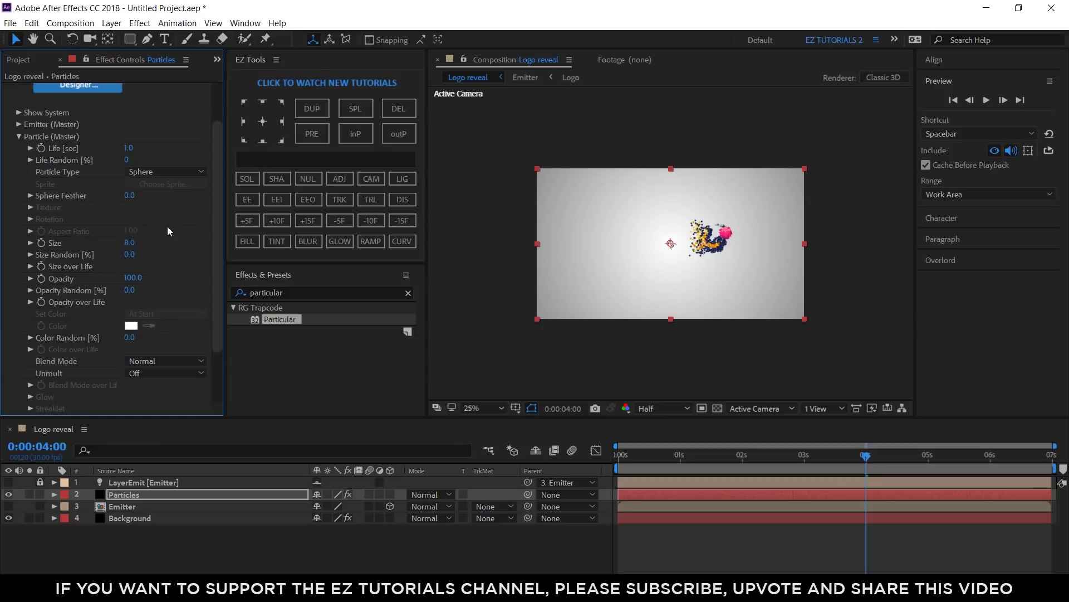
left_click(127, 254)
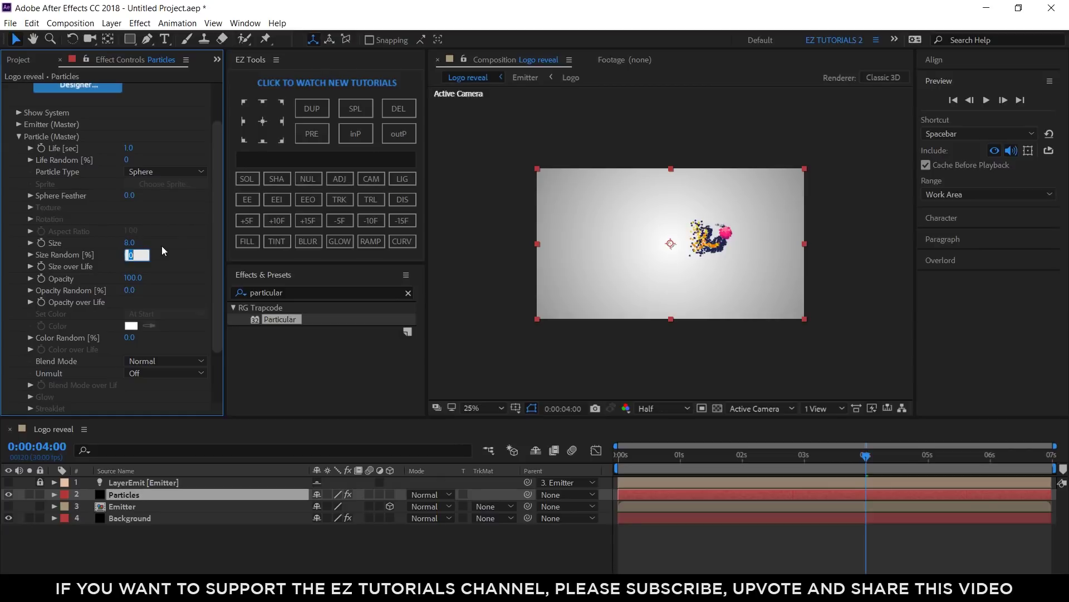
key("Return")
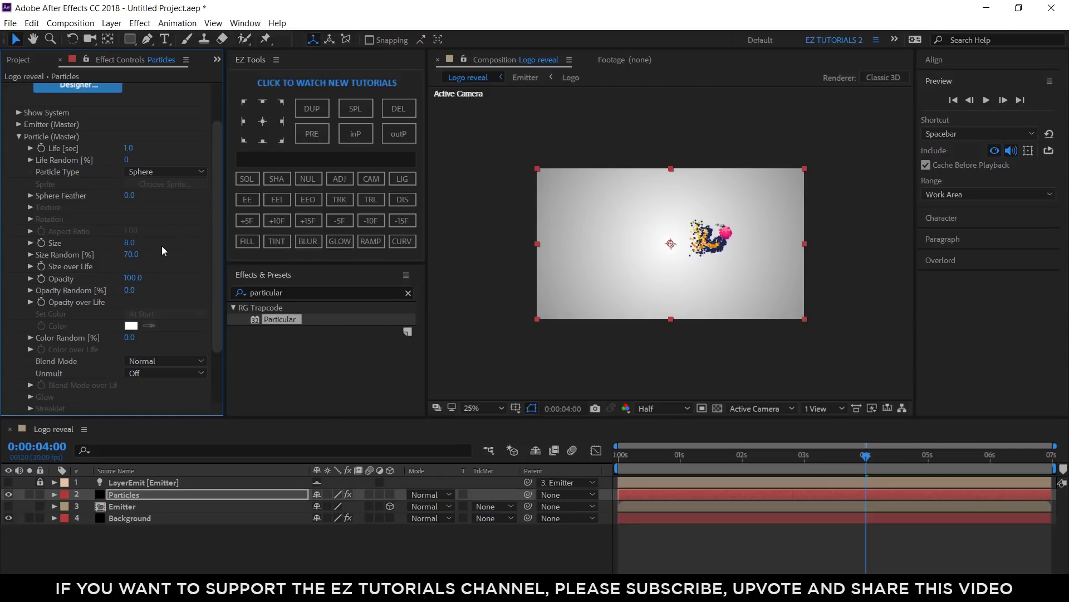
left_click(19, 137)
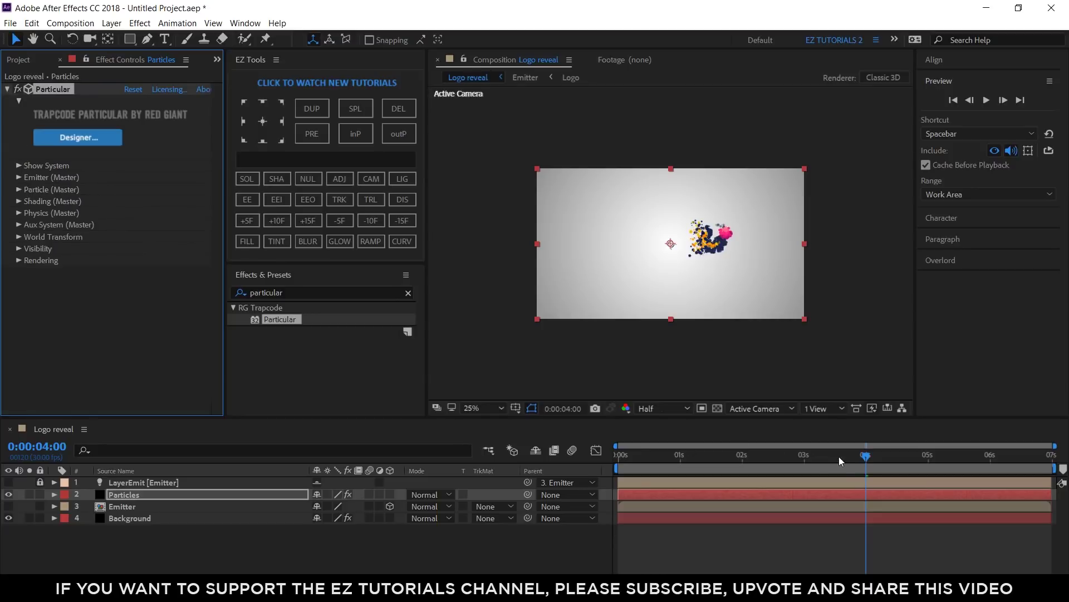
Step: At 0:00:03:02, turn Shadowlet for Main and Shadowlet for Aux On
left_click(807, 459)
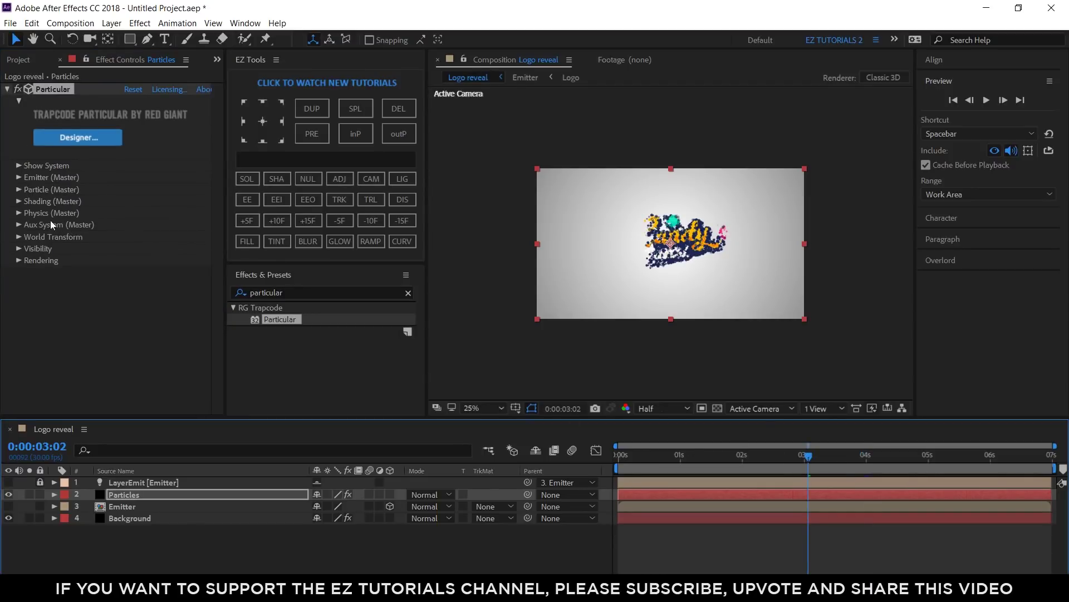
left_click(20, 201)
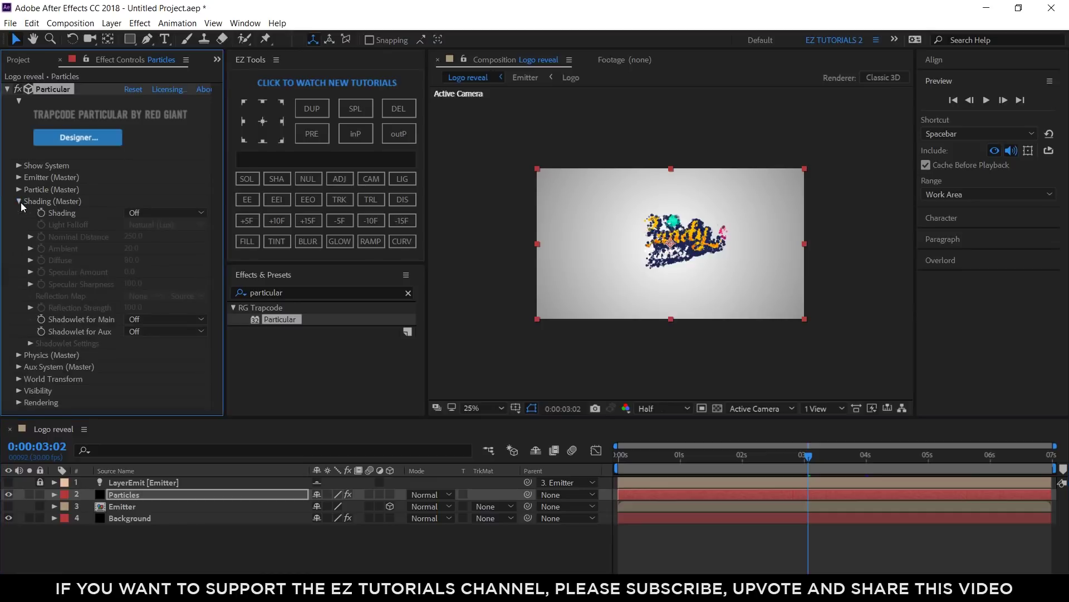
left_click(160, 317)
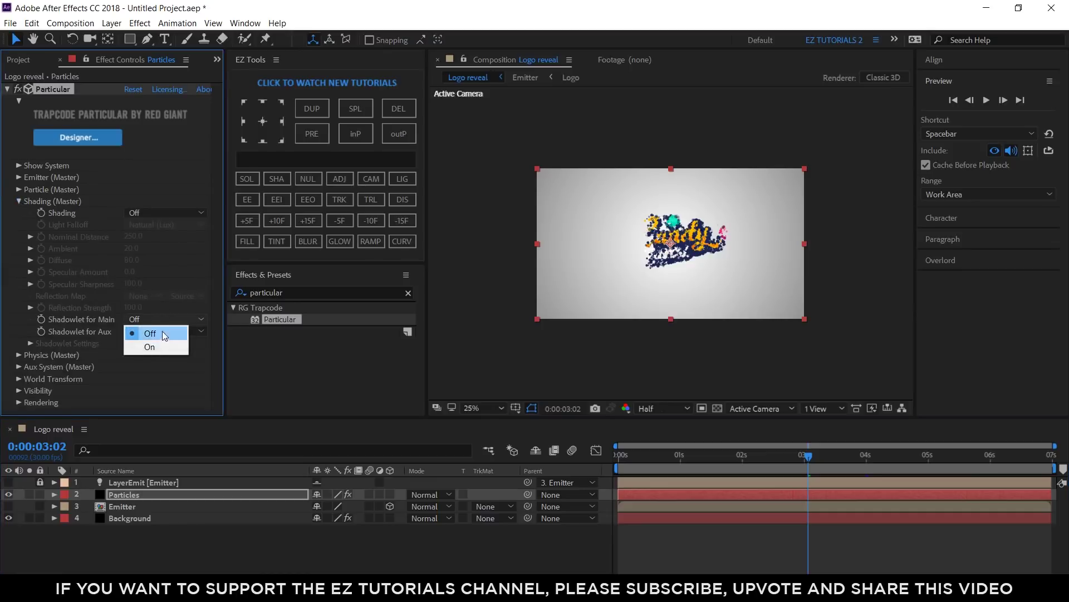
left_click(161, 344)
left_click(158, 333)
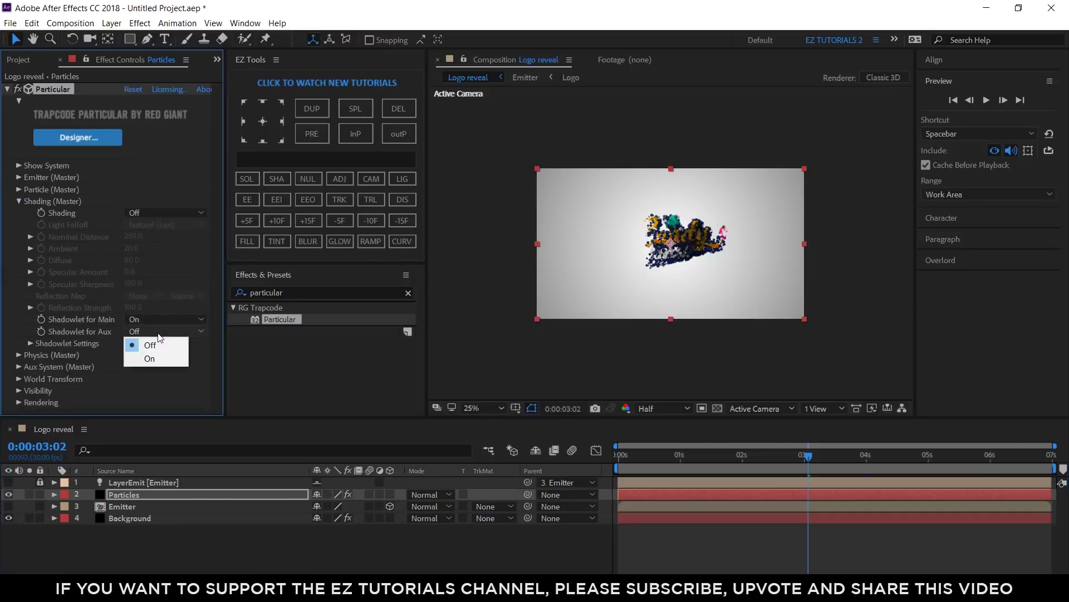
left_click(161, 359)
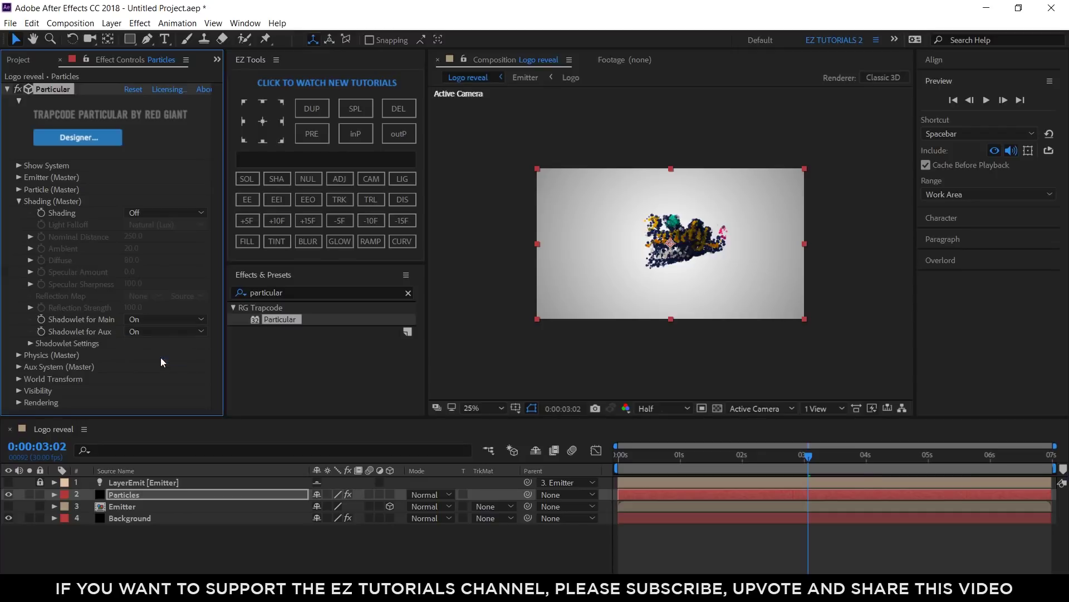
left_click(19, 201)
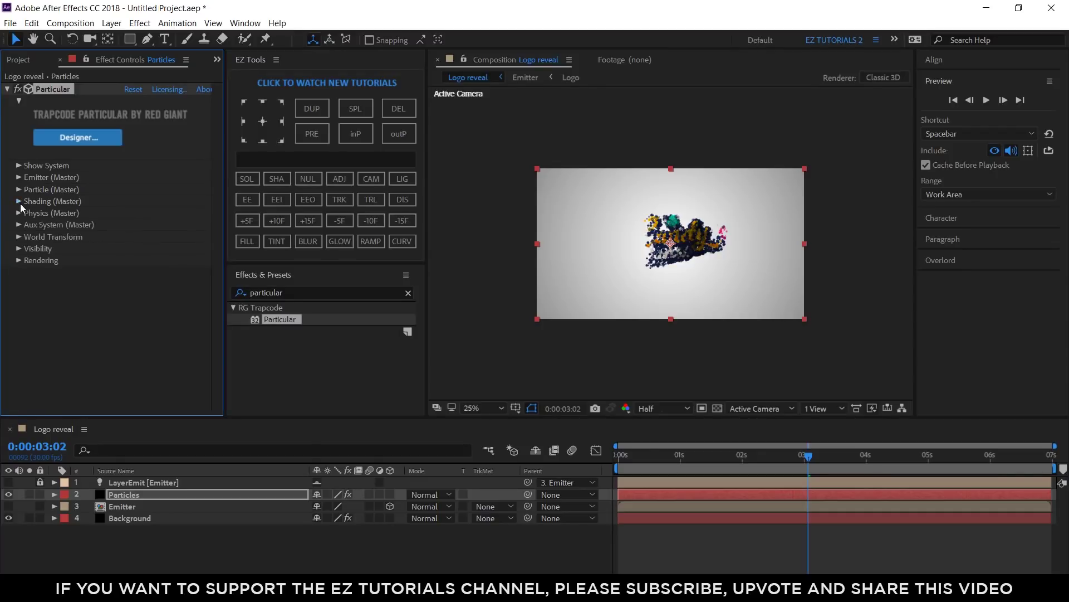
Step: Set the Turbulence Field's Affect Size to 30 and Affect Position to 80
left_click(19, 213)
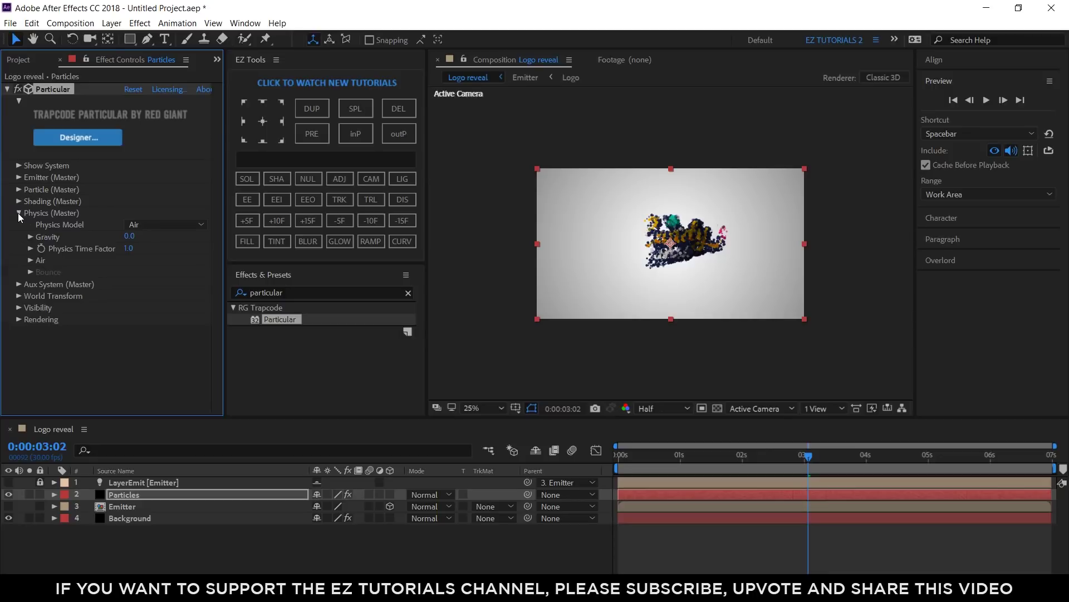
left_click(31, 261)
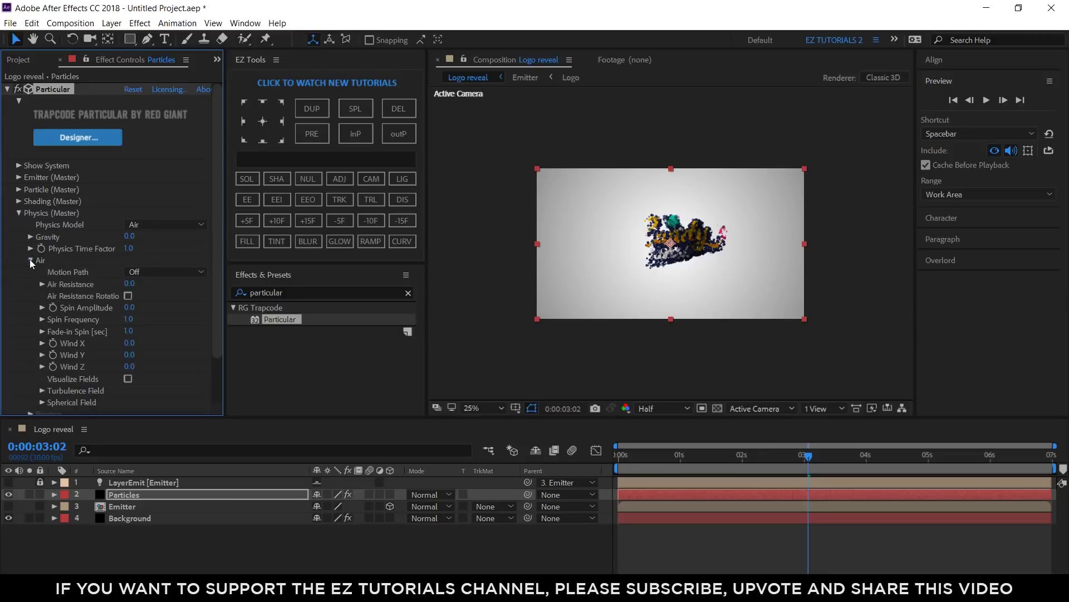
left_click(42, 390)
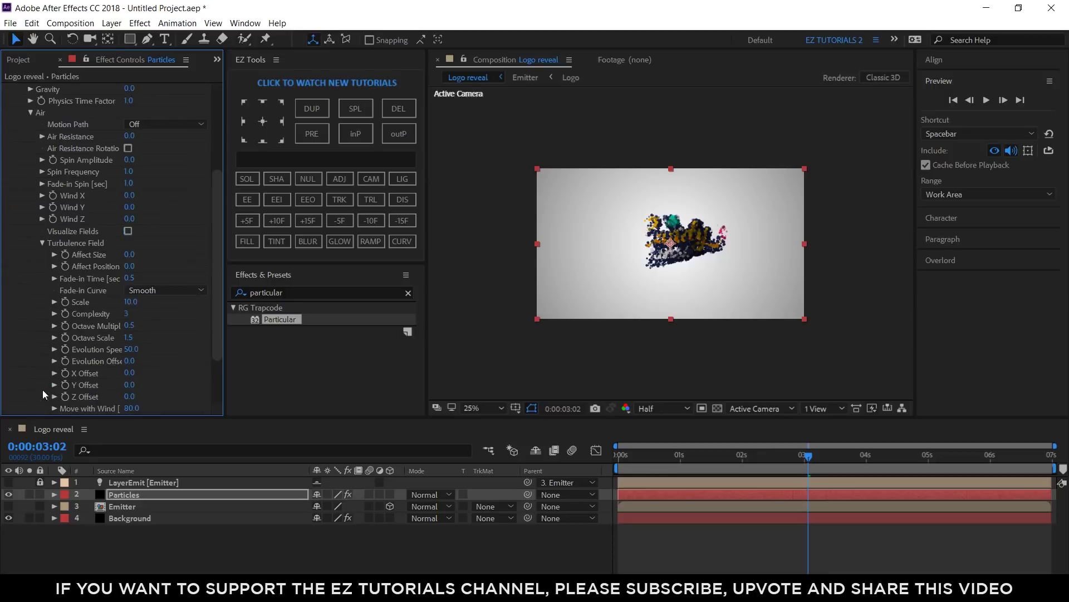
left_click(129, 254)
type("30")
key("Tab")
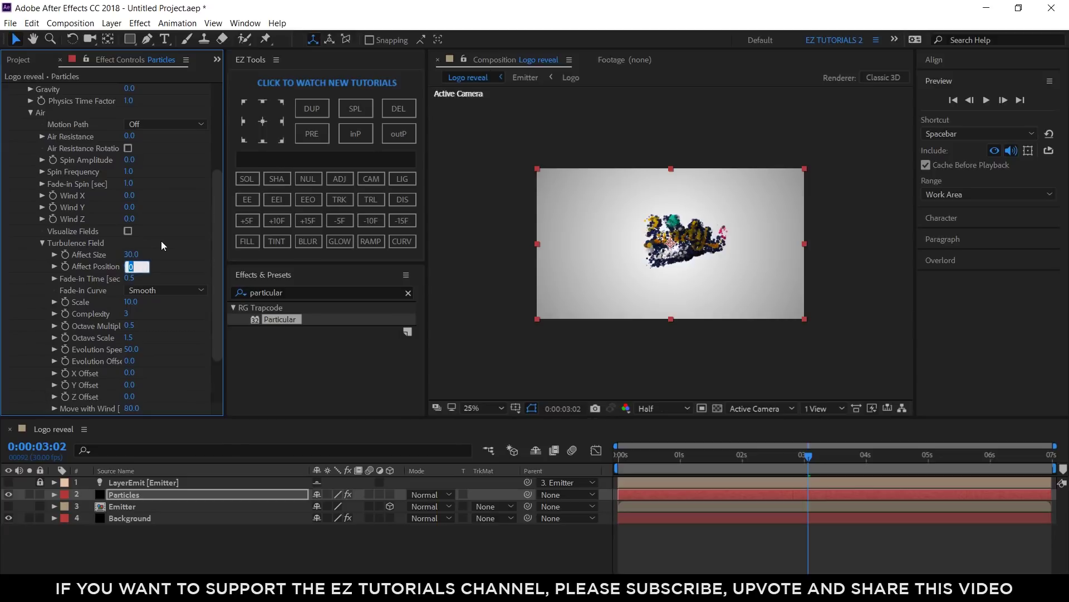
type("80")
key("Return")
scroll(152, 236, "up", 3)
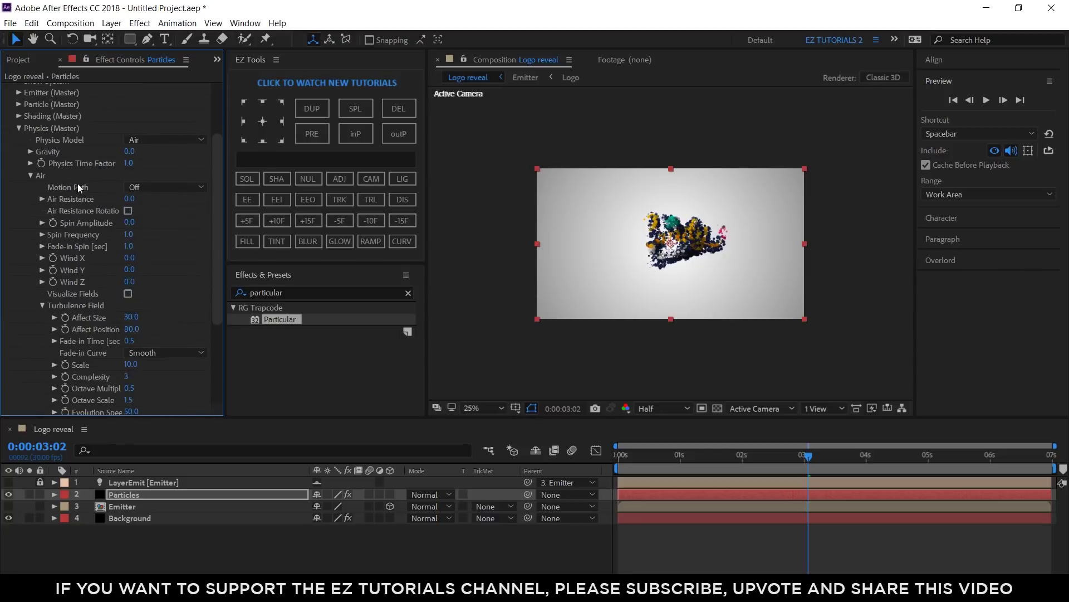
left_click(21, 129)
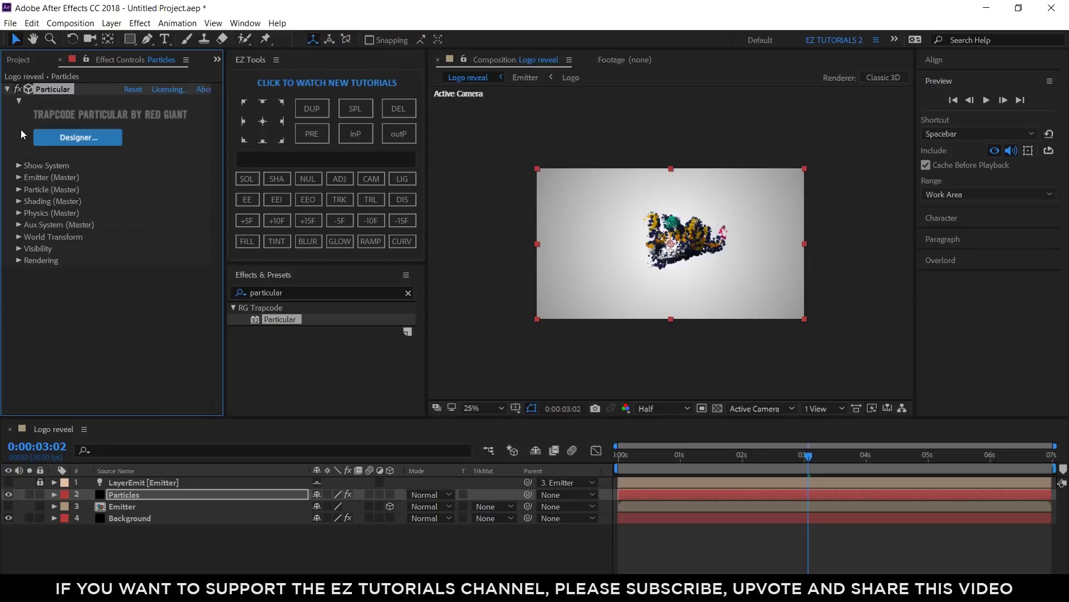
Step: Make the Aux System emit continuously at 15 particles/sec with velocity 40
left_click(18, 225)
scroll(18, 225, "down", 6)
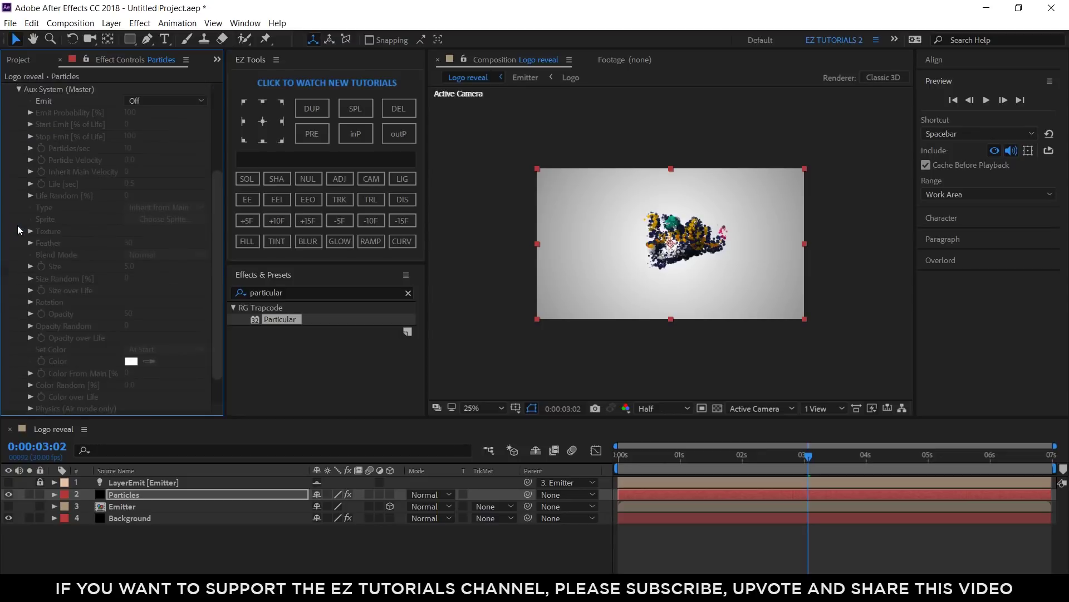
left_click(144, 100)
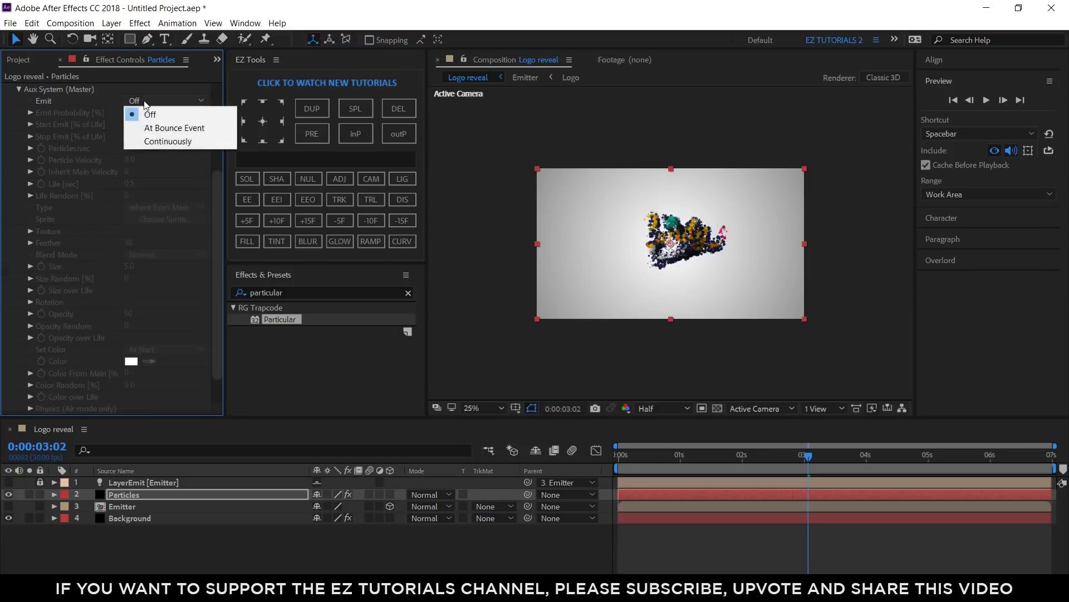
left_click(154, 141)
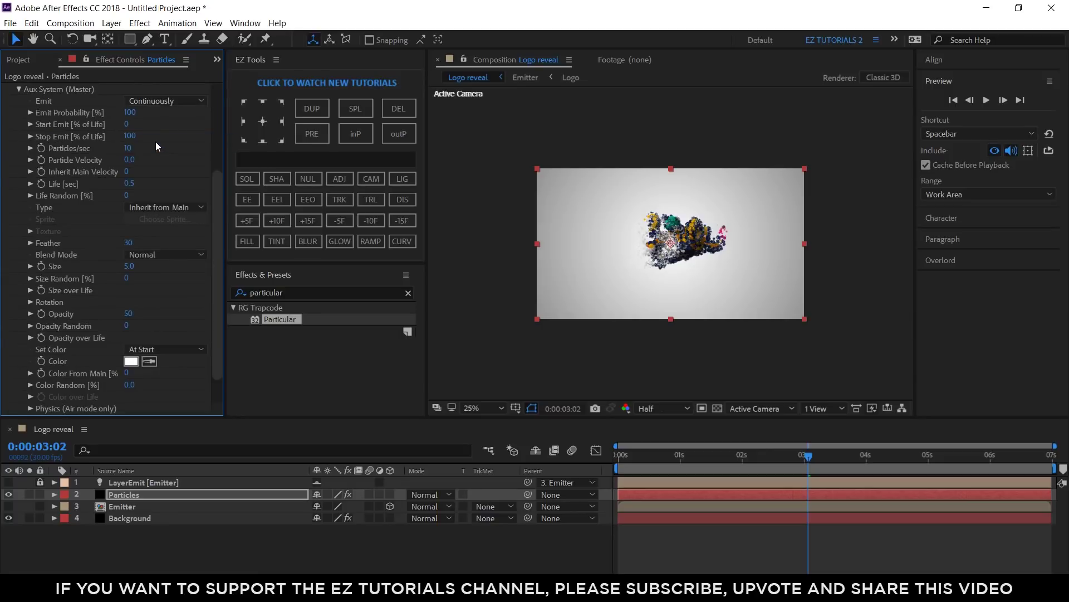
left_click(128, 148)
type("15")
key("Return")
left_click(132, 159)
type("40")
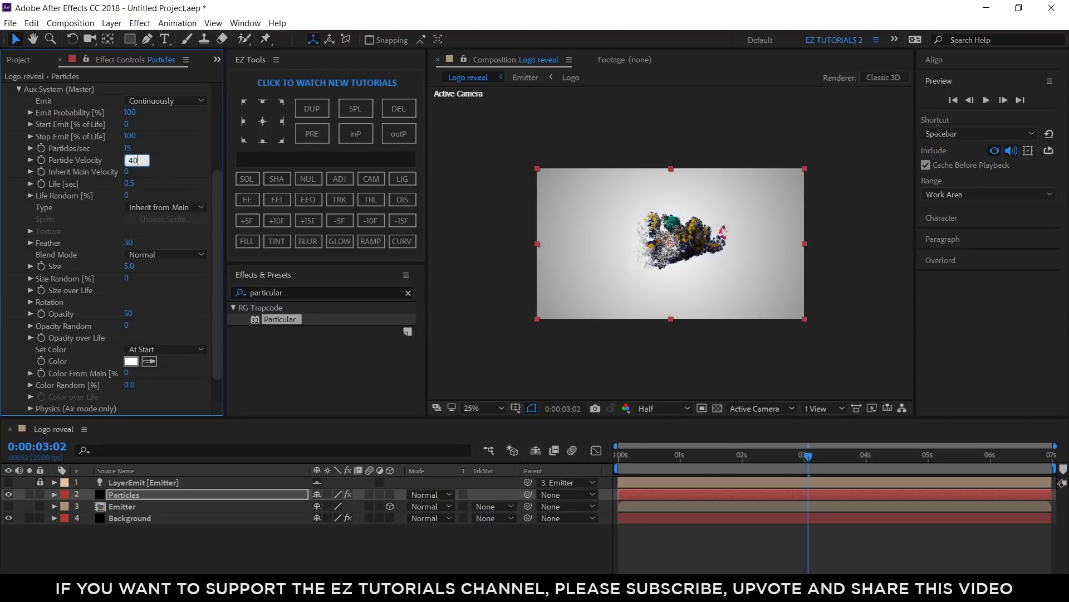
key("Return")
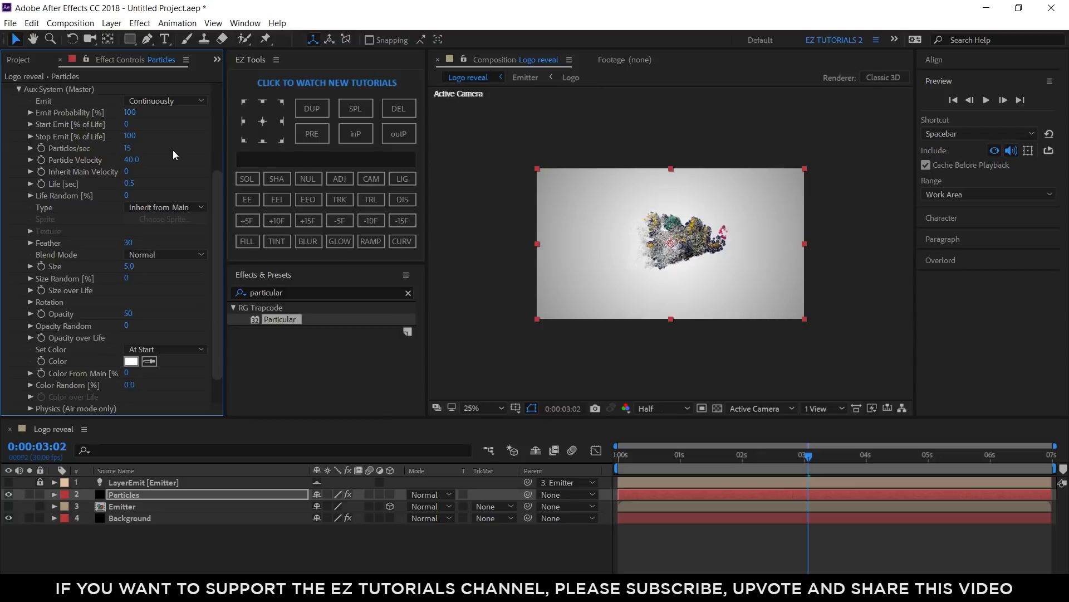
Step: Set aux Feather 0, Size 4 and Color From Main 100, then adjust aux physics
left_click(129, 243)
type("0")
key("Return")
left_click(129, 265)
left_click(127, 373)
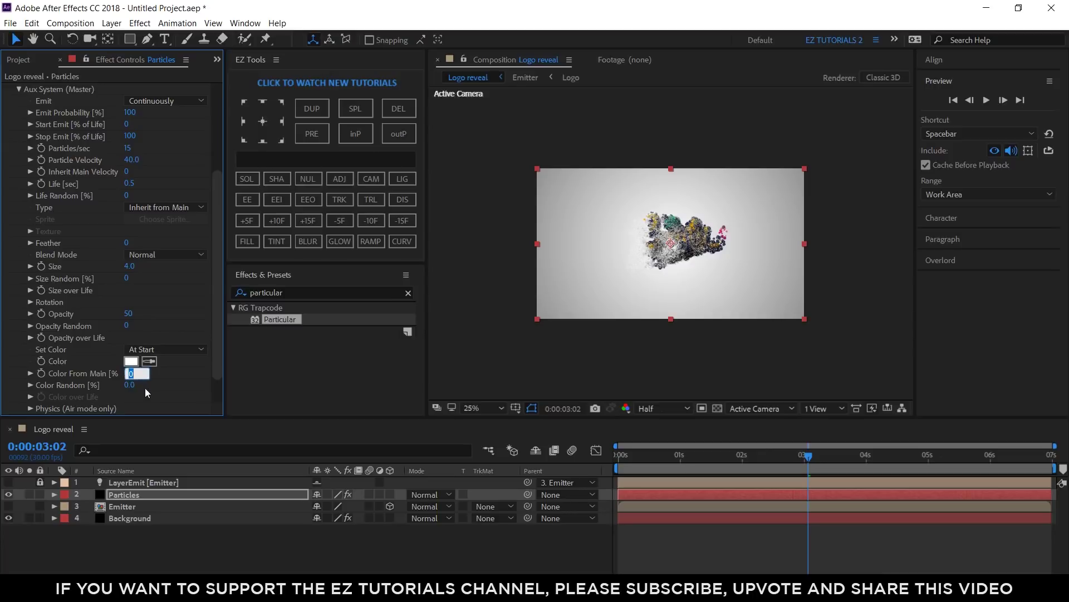
type("100")
scroll(129, 367, "down", 1)
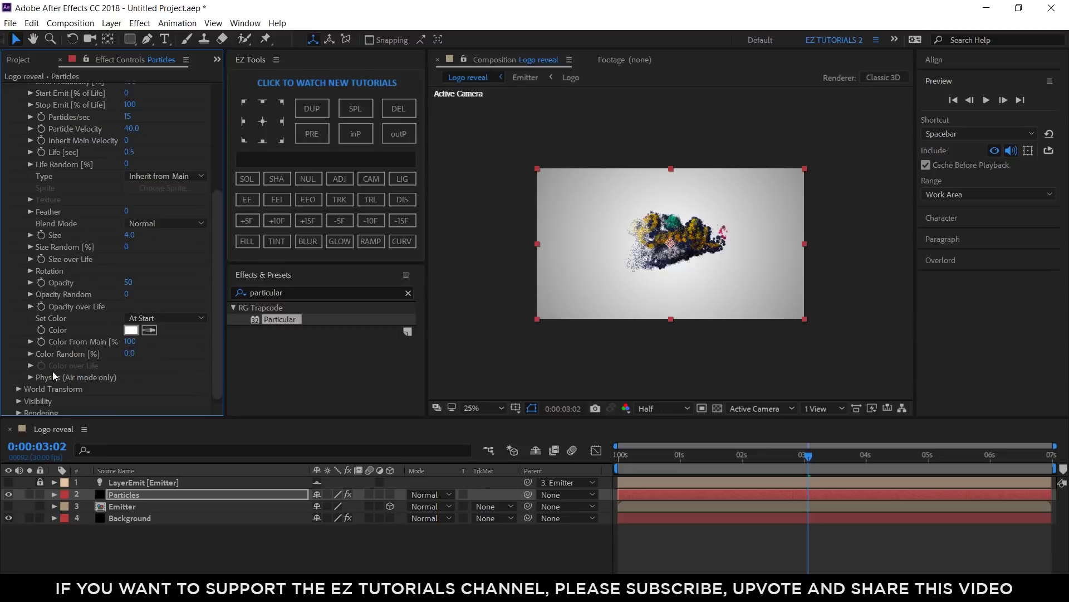
left_click(31, 377)
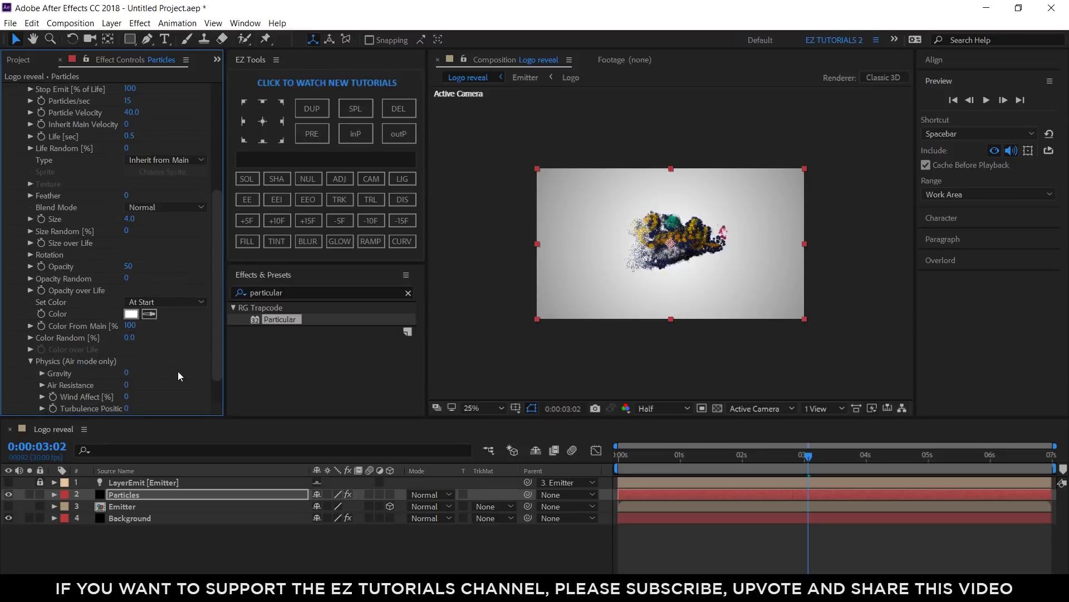
scroll(167, 372, "down", 2)
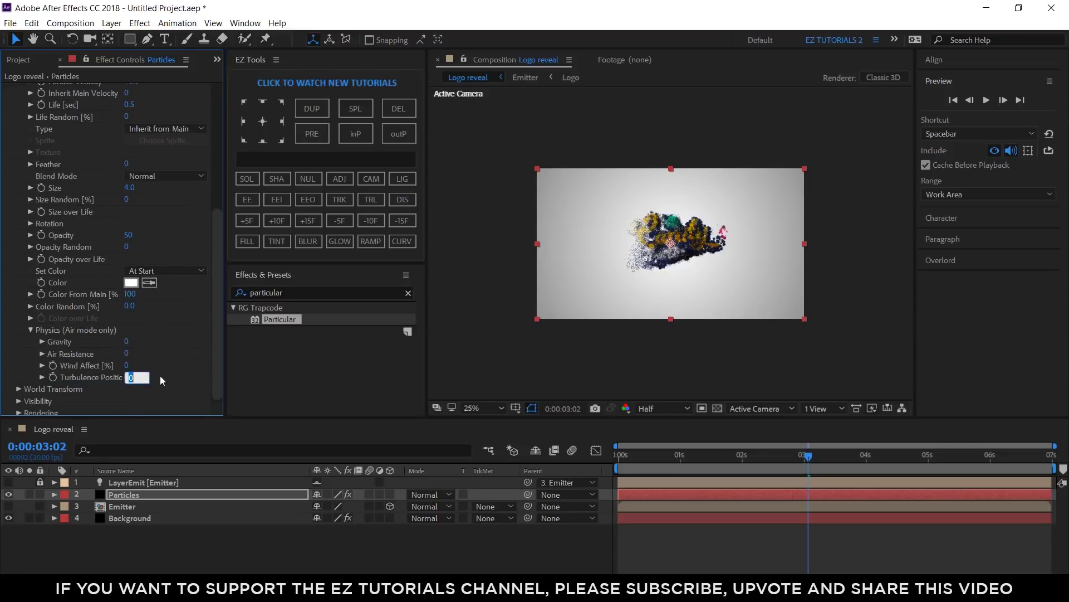
type("100")
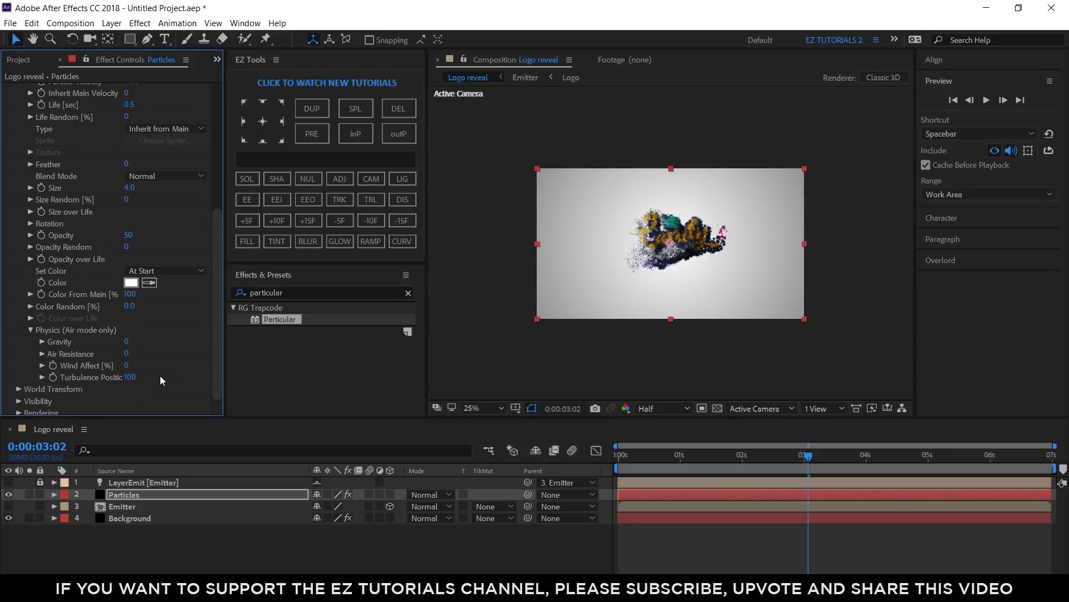
scroll(109, 254, "up", 5)
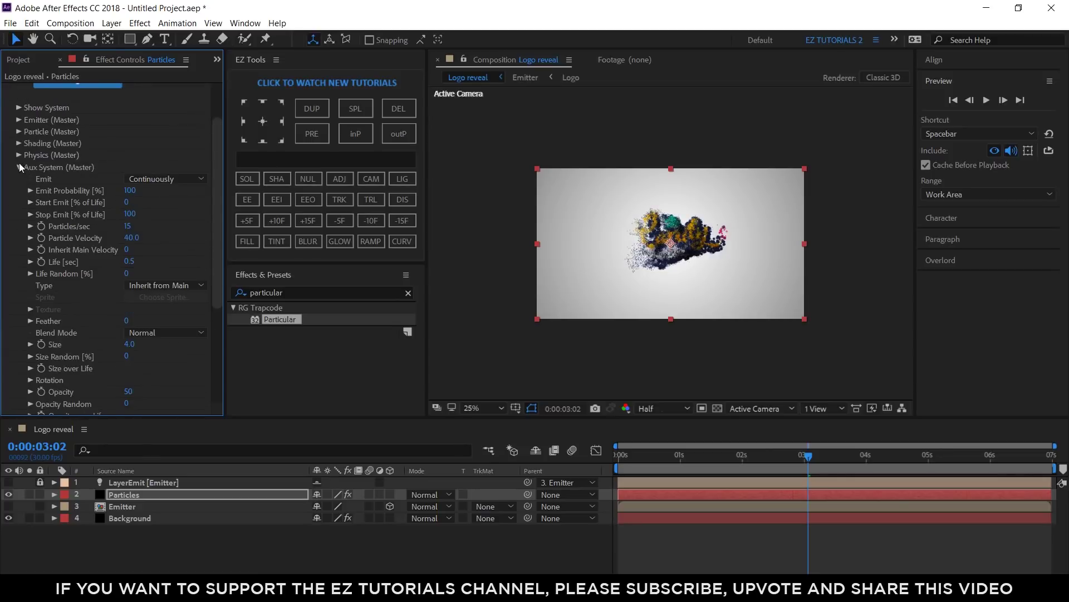
Step: Collapse Aux System and add Sharpen below Particular, with Sharpen Amount 100
left_click(19, 167)
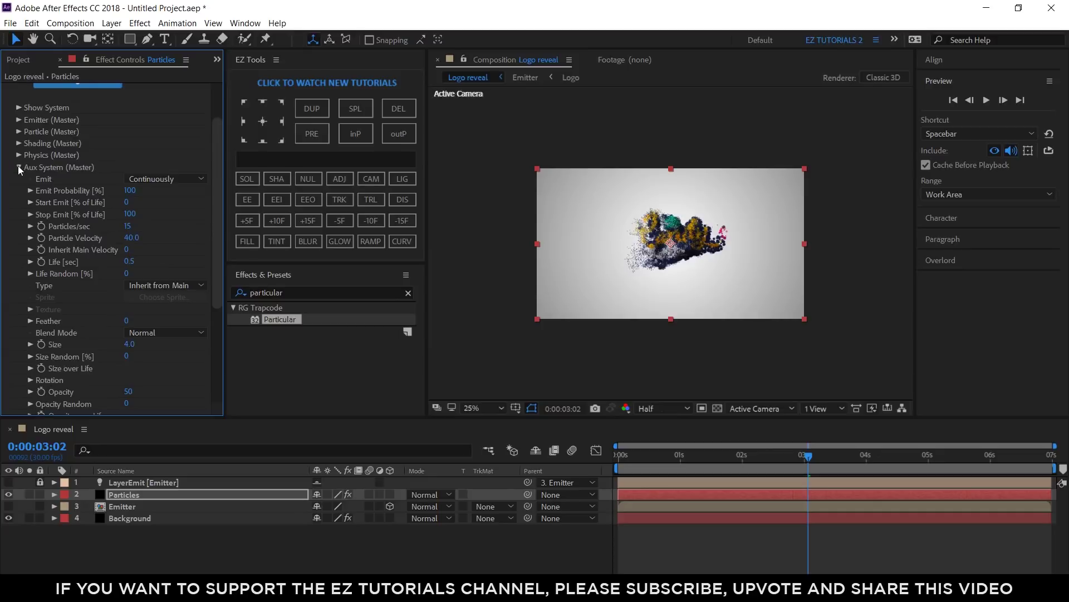
left_click(295, 296)
type("s")
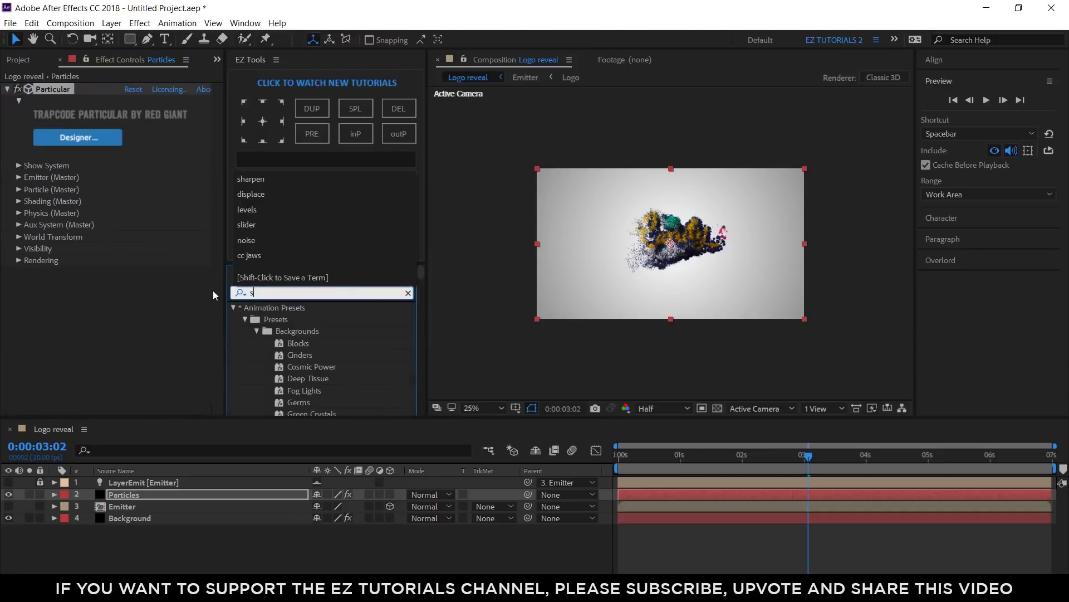
type("harpen")
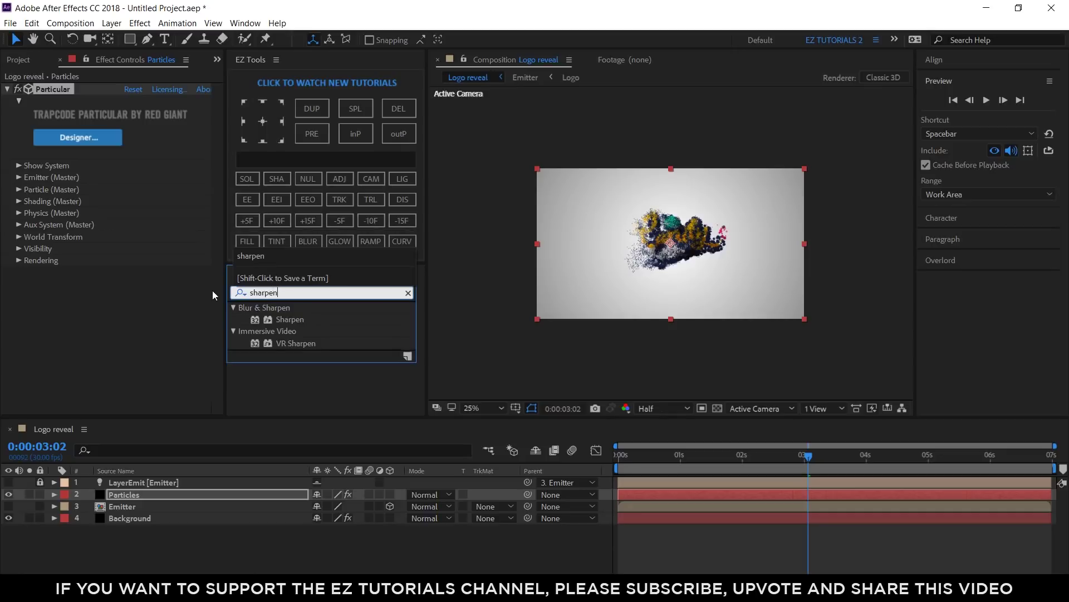
left_click_drag(289, 319, 149, 329)
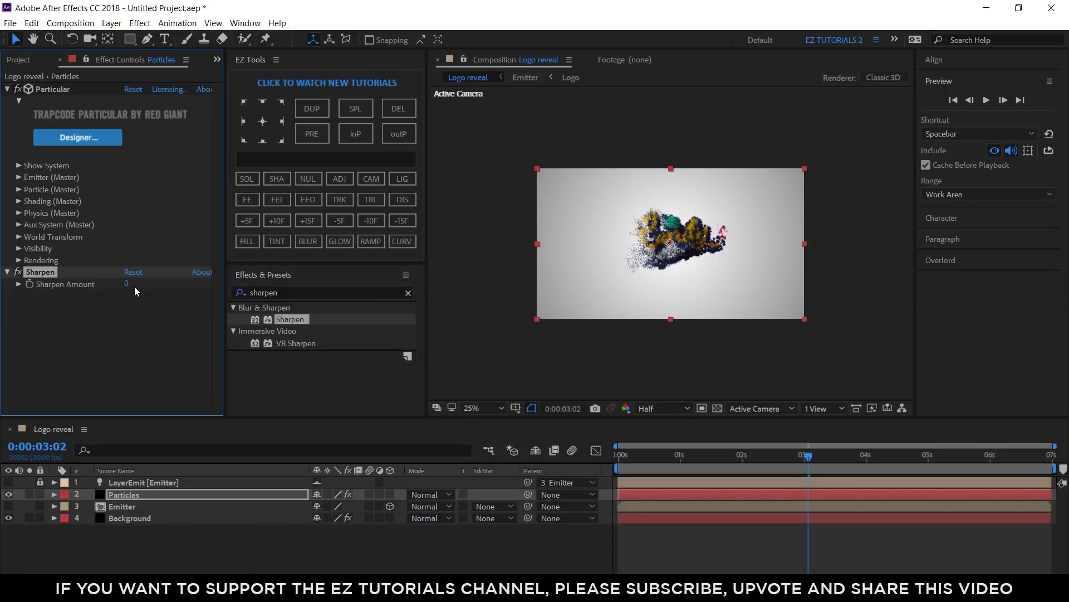
left_click(128, 284)
type("100")
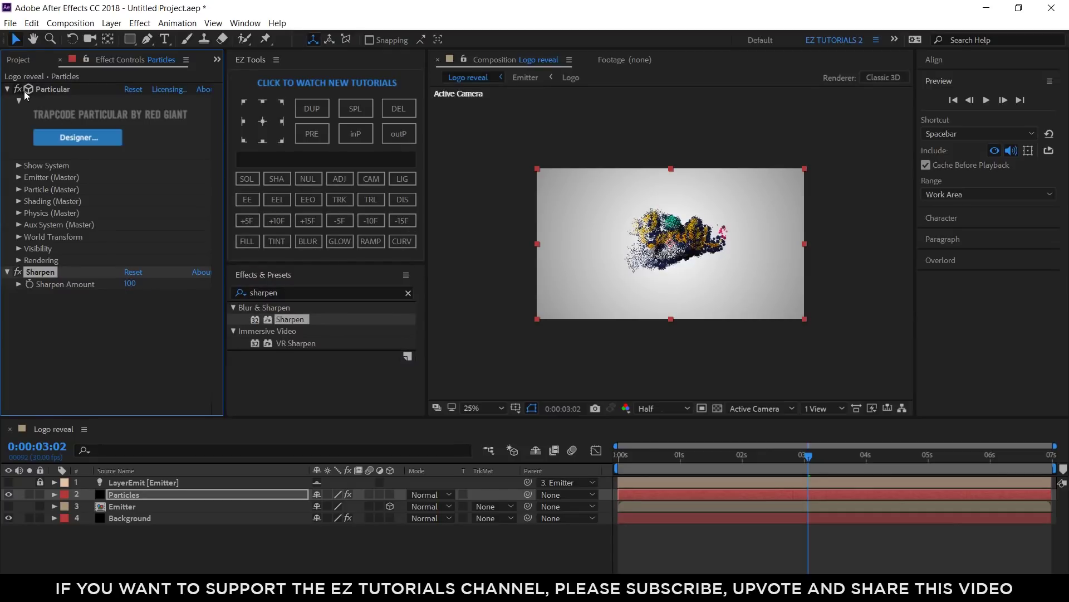
Step: Add the Logo comp to the Logo reveal timeline and solo it
left_click(17, 60)
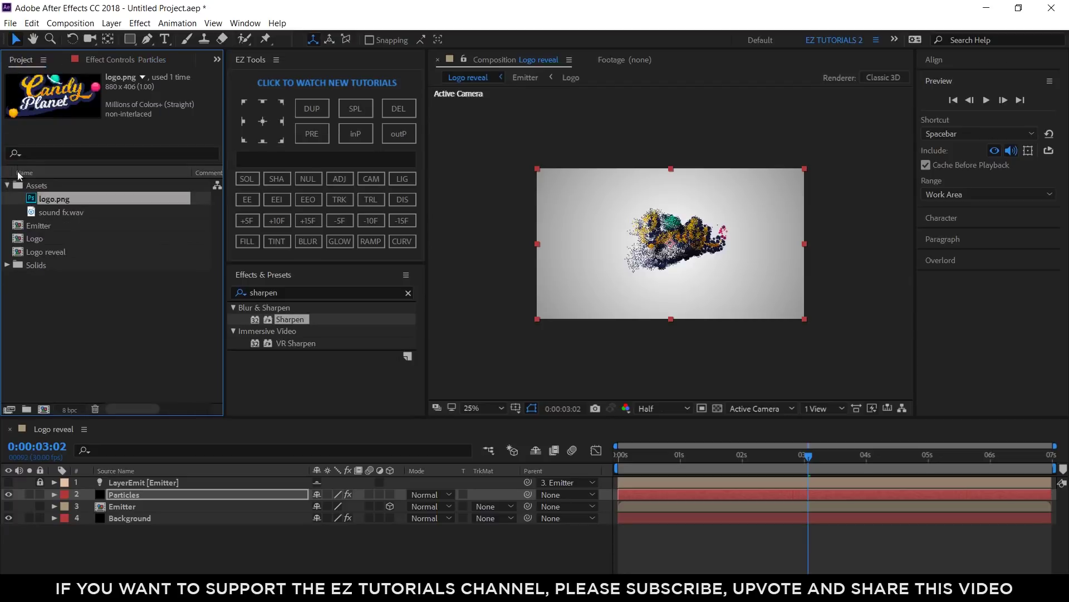
left_click_drag(33, 238, 113, 513)
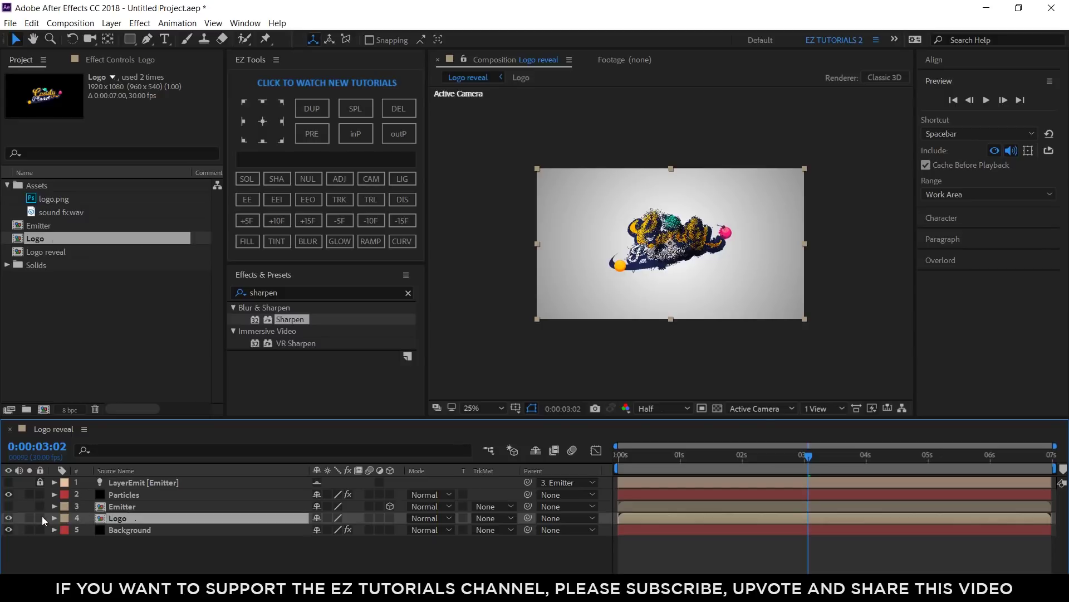
left_click(29, 517)
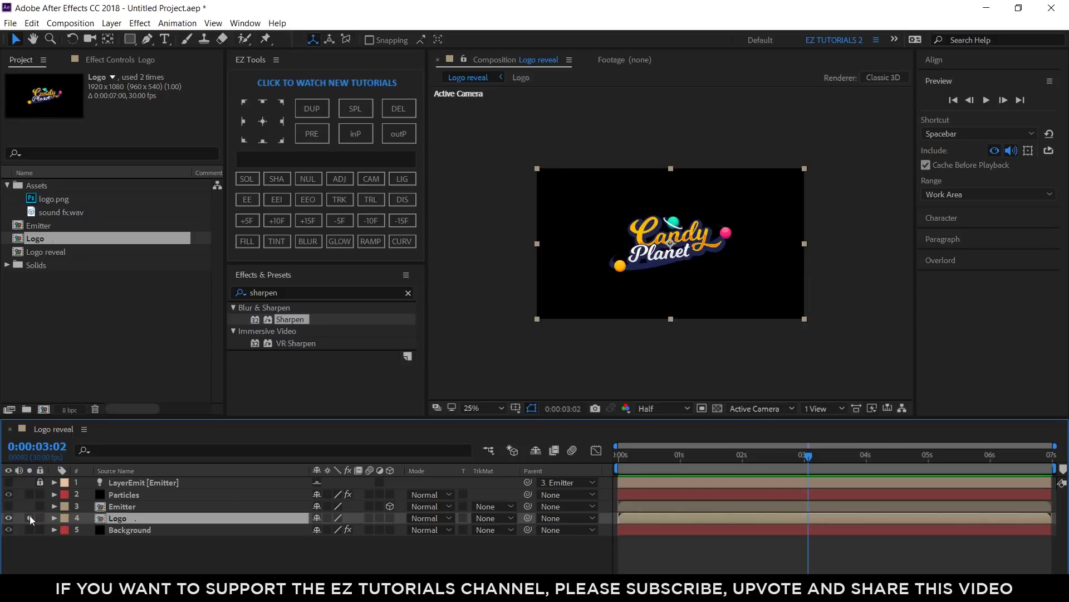
Step: Apply the Linear Wipe effect to the Logo layer
left_click(291, 291)
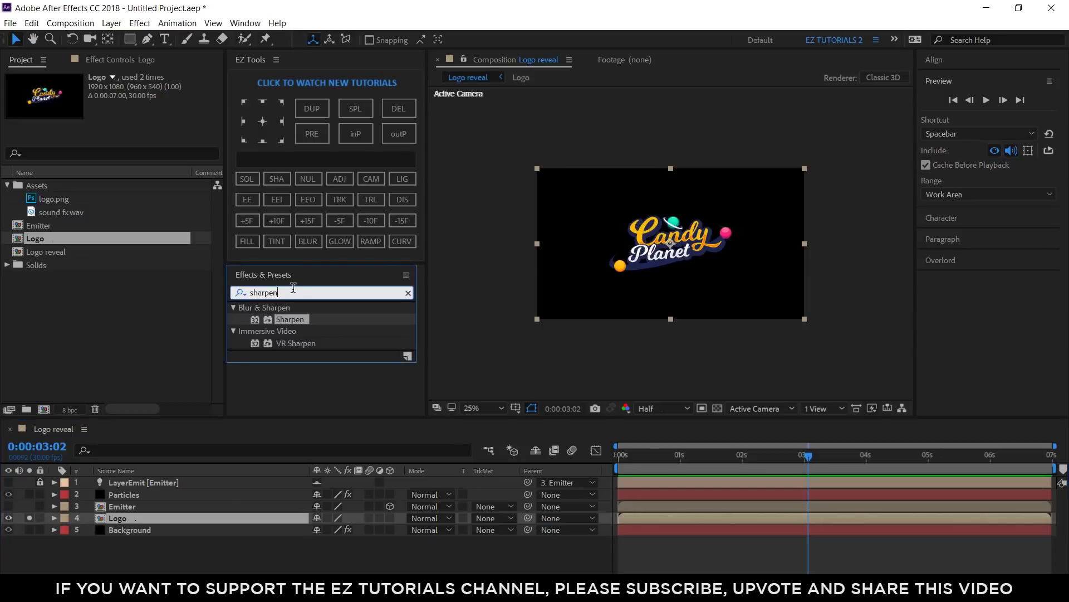
type("line")
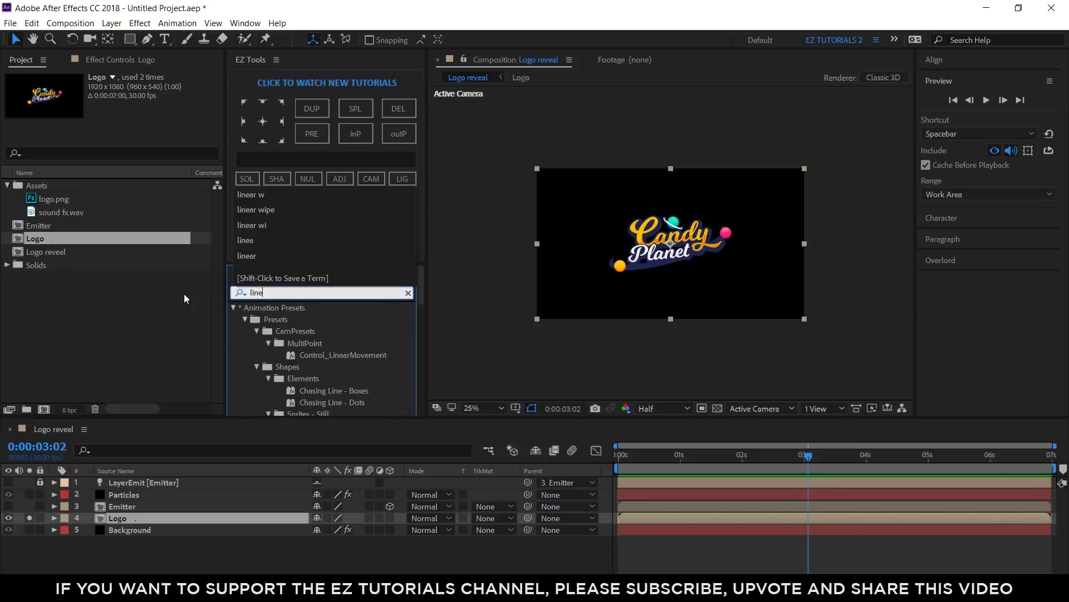
type("ar w")
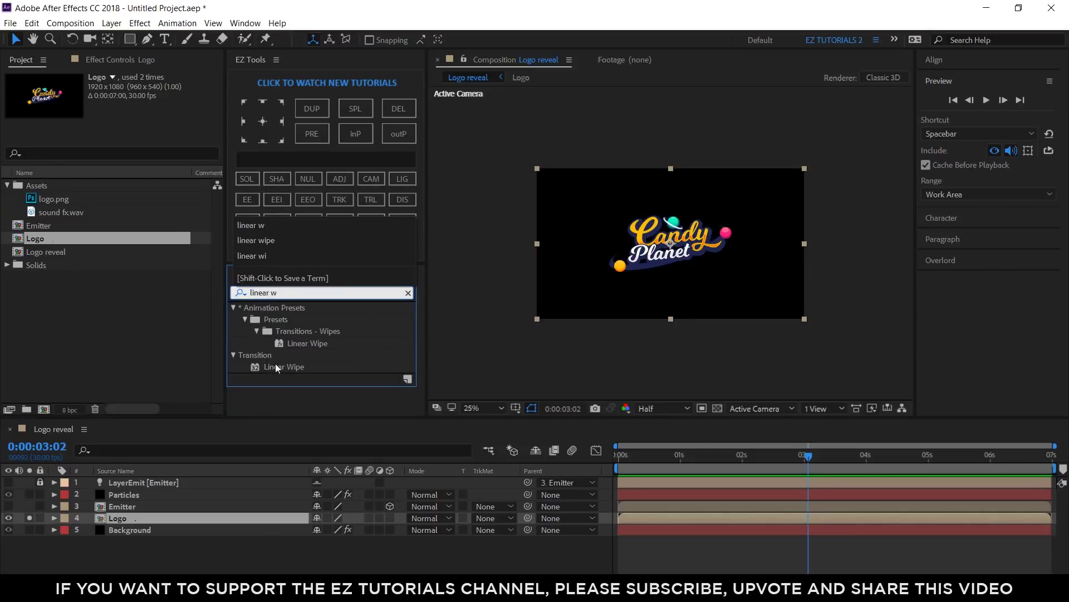
left_click_drag(276, 364, 166, 517)
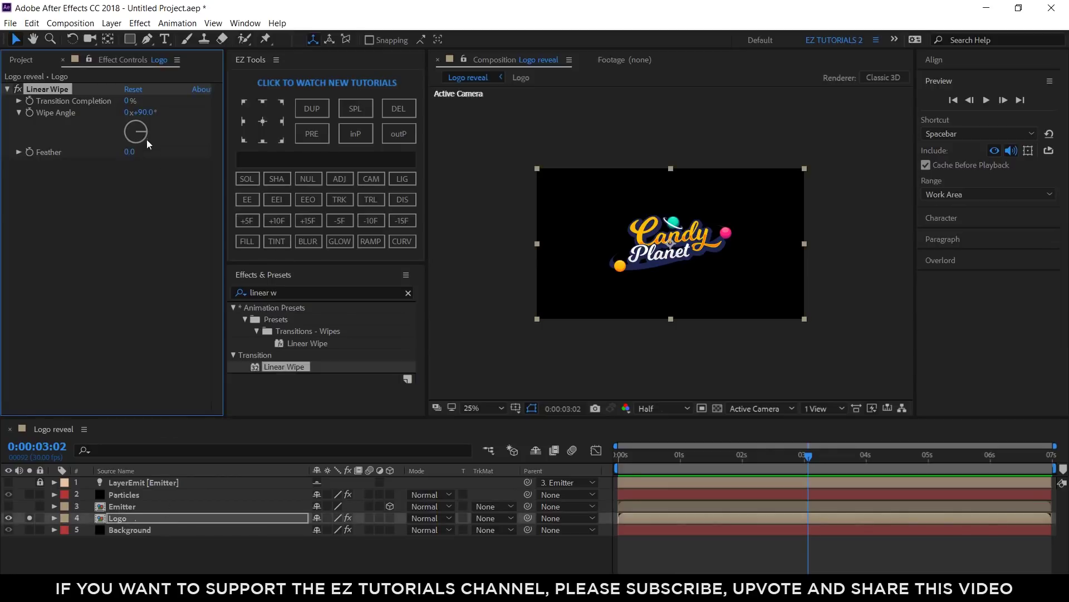
Step: Set the Linear Wipe angle to 270°
left_click(143, 112)
type("270")
key("Return")
Step: Keyframe Transition Completion at about 75% at 2 s and 0% at 5 s, then unsolo Logo
left_click(742, 463)
left_click(500, 408)
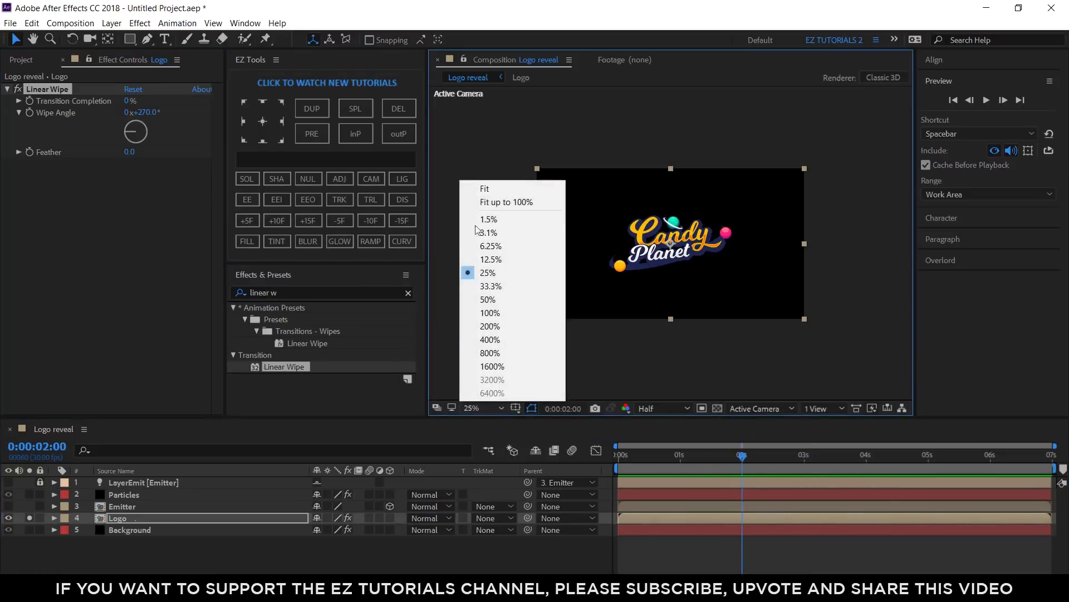
left_click(483, 188)
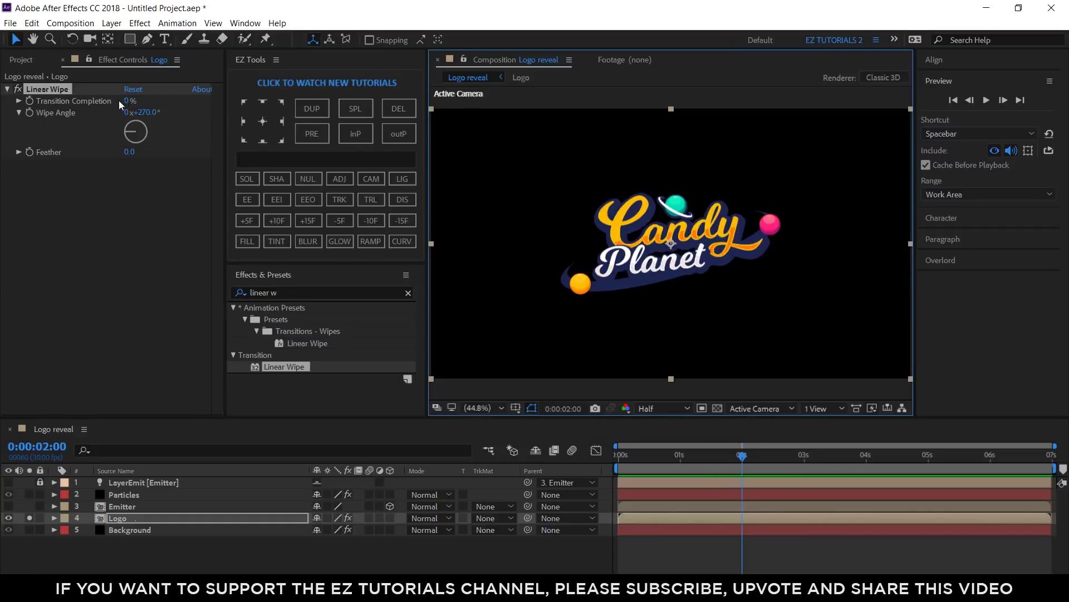
left_click_drag(129, 101, 184, 108)
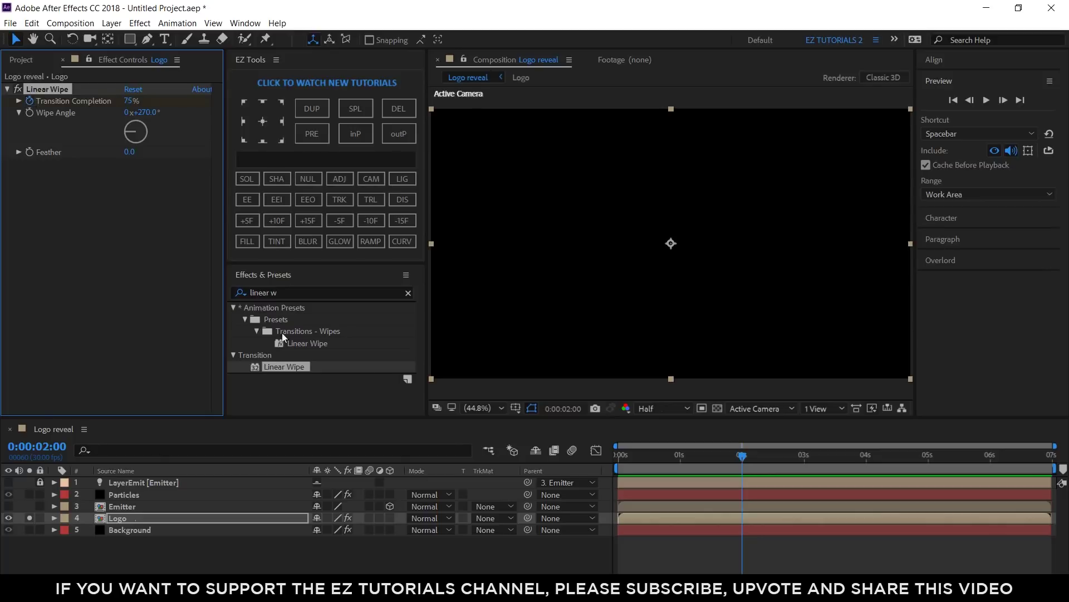
left_click(928, 467)
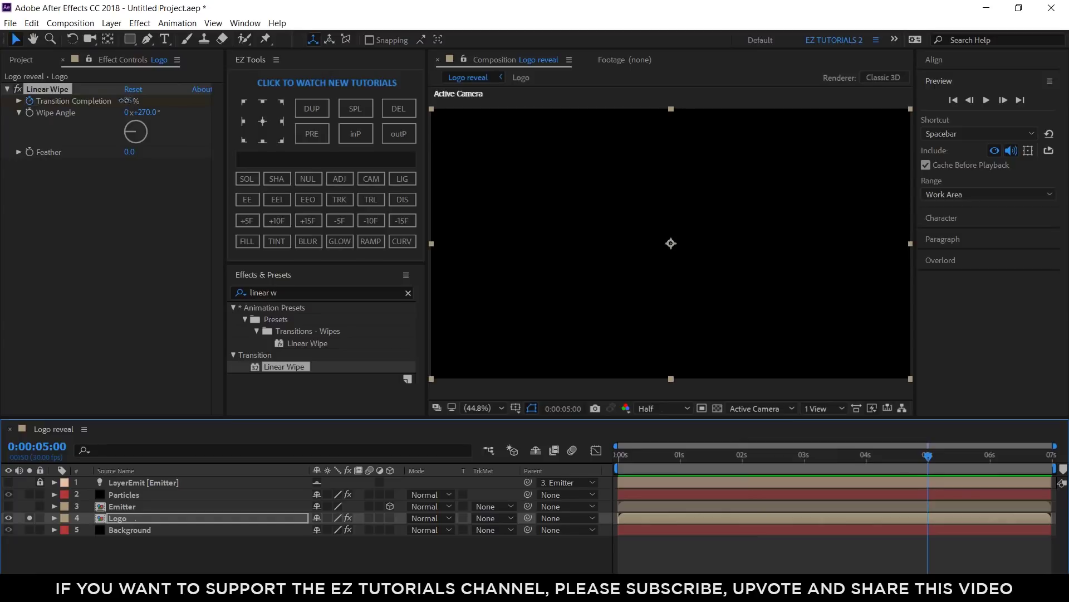
left_click_drag(123, 101, 22, 105)
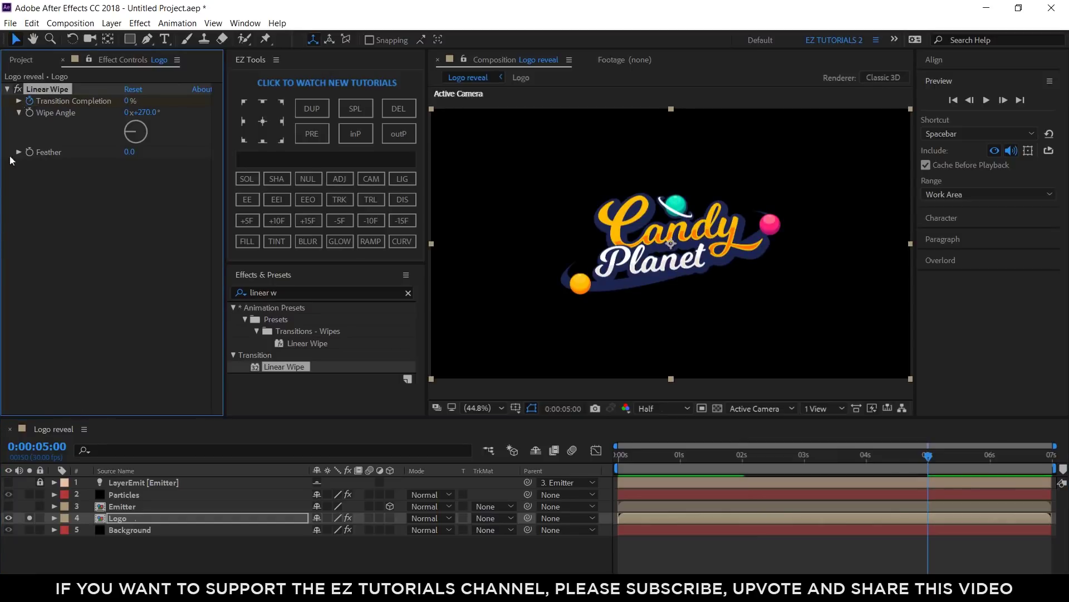
left_click(29, 518)
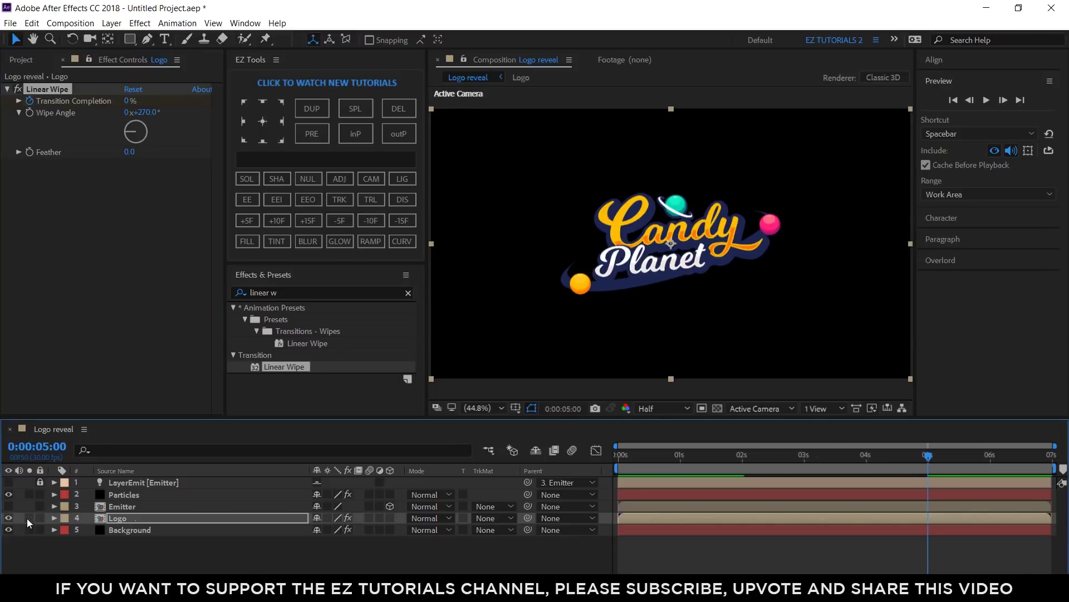
Step: Place sound fx.wav from the Project panel into the timeline under LayerEmit
left_click(20, 60)
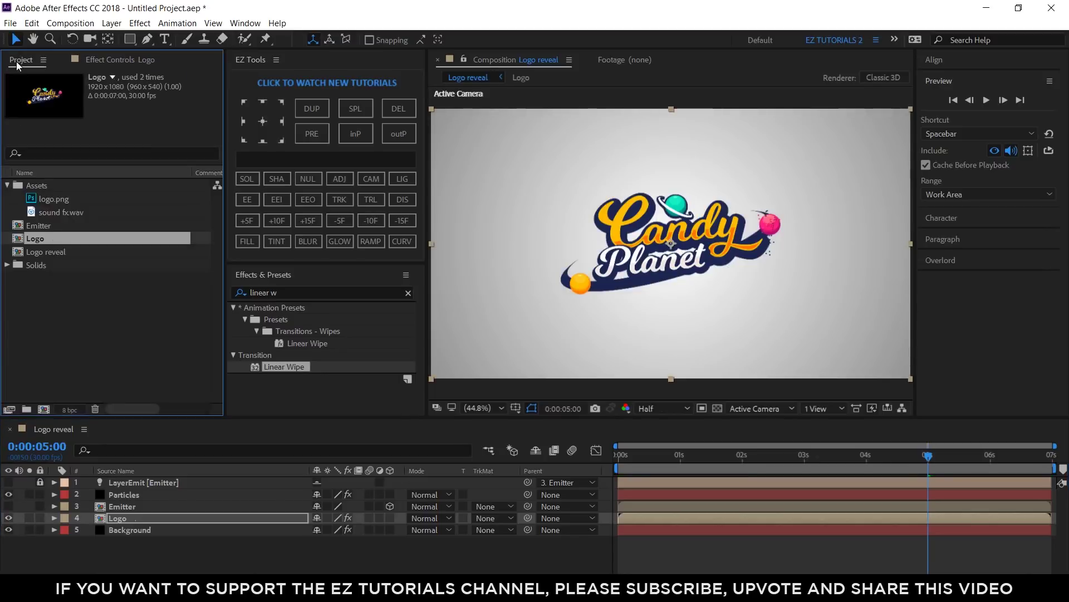
left_click(49, 212)
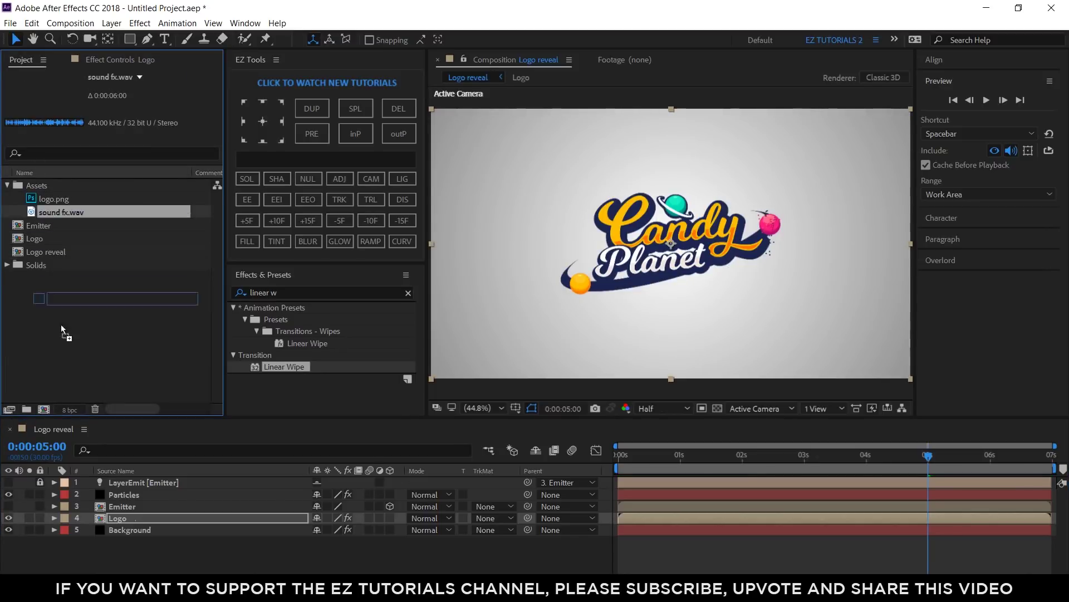
left_click_drag(49, 212, 103, 482)
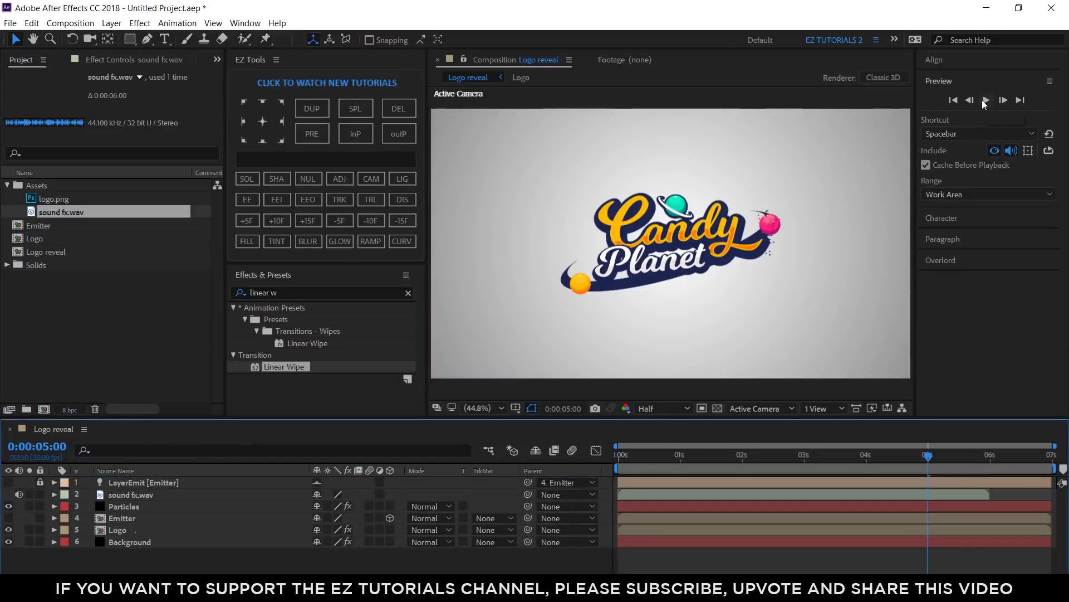
Step: Preview the Logo reveal composition from 0:00:00:00
left_click(954, 100)
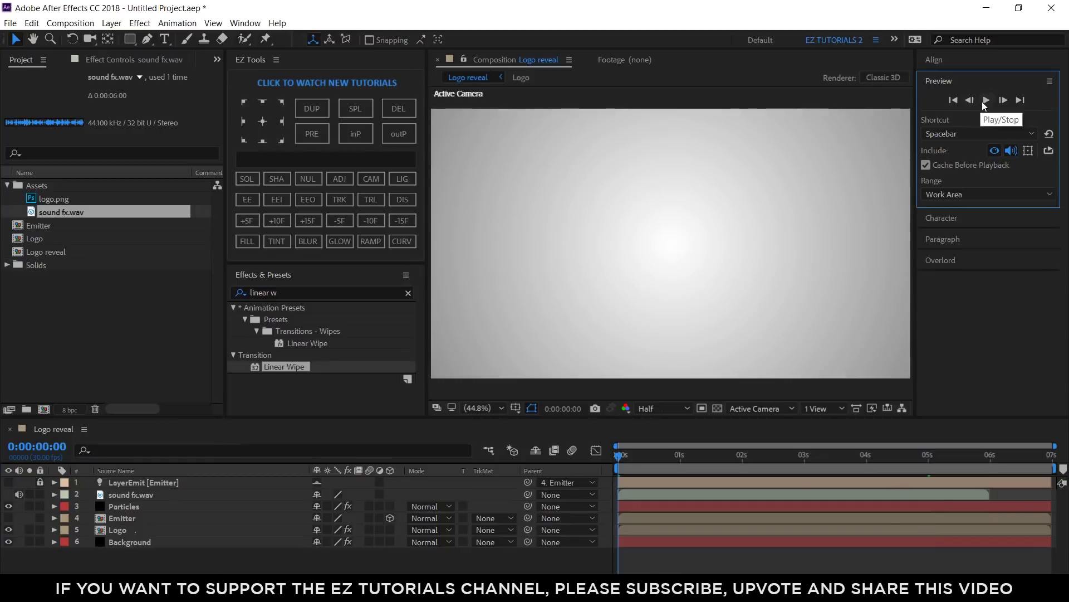
left_click(986, 100)
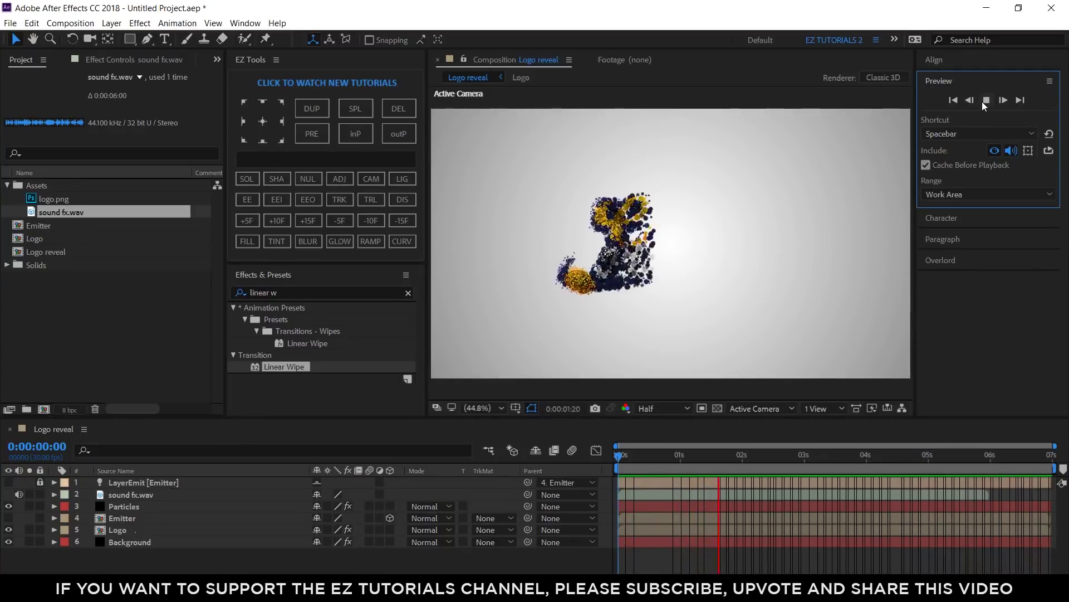